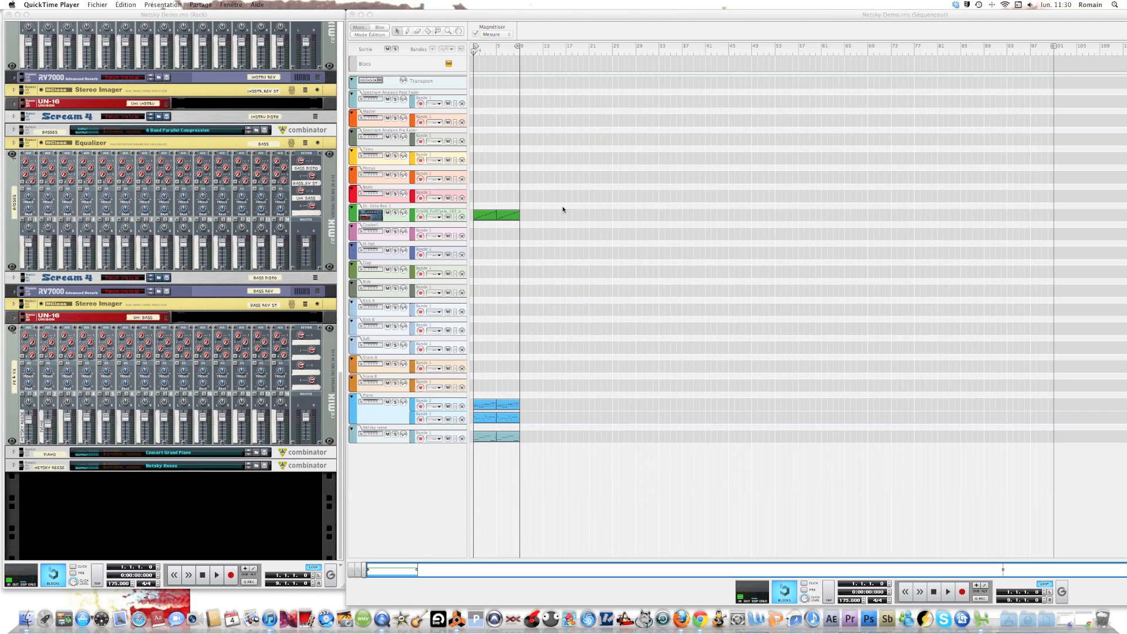
# Switch to Reason and play back the demo loop with all its tracks.
pyautogui.click(664, 585)
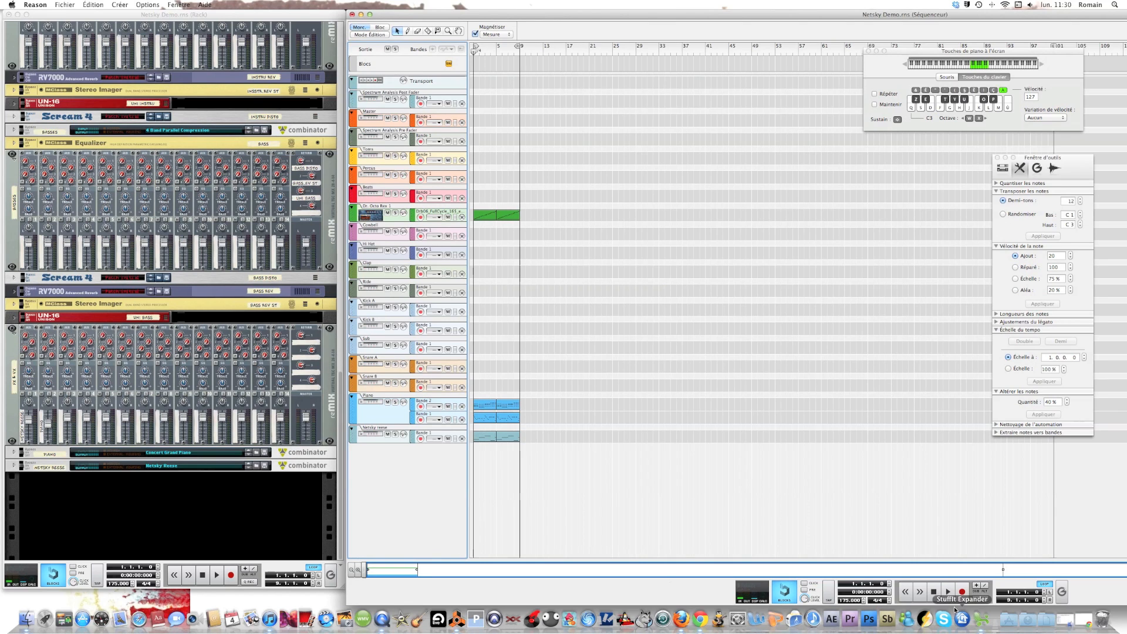
pyautogui.click(946, 591)
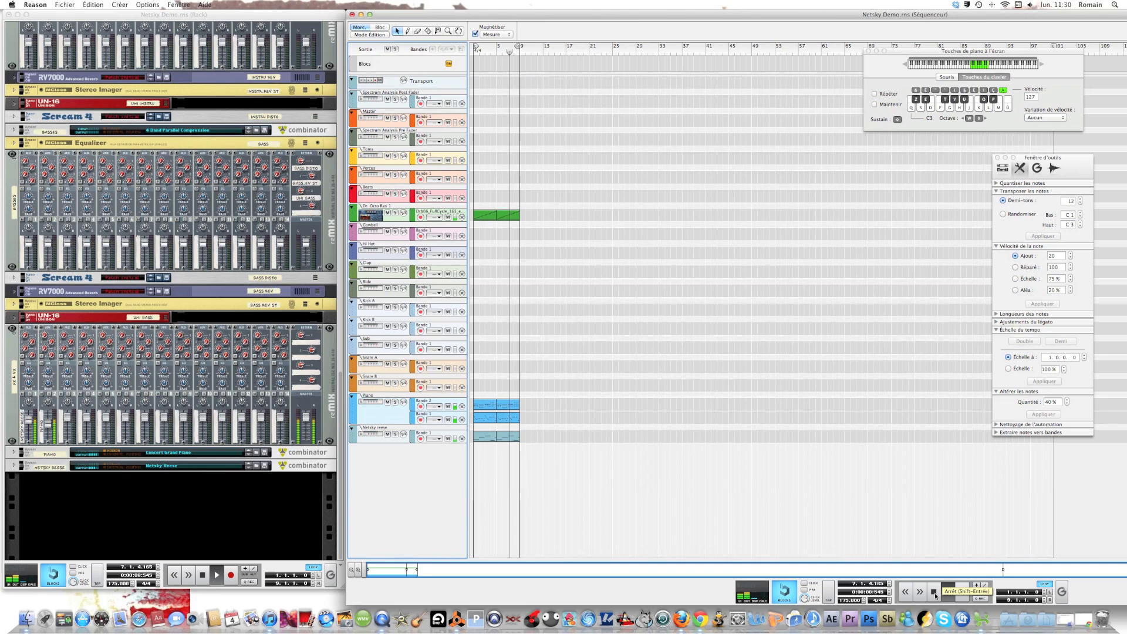
pyautogui.click(934, 593)
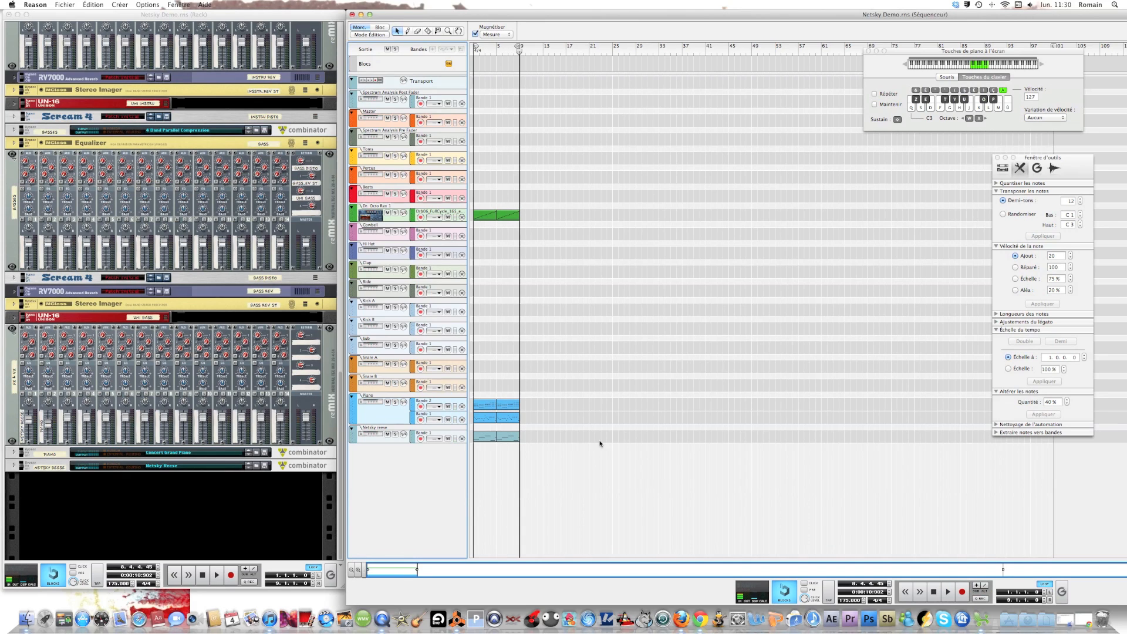
# Solo the Netsky reese track and play it back on its own from the start.
pyautogui.click(395, 435)
pyautogui.click(934, 592)
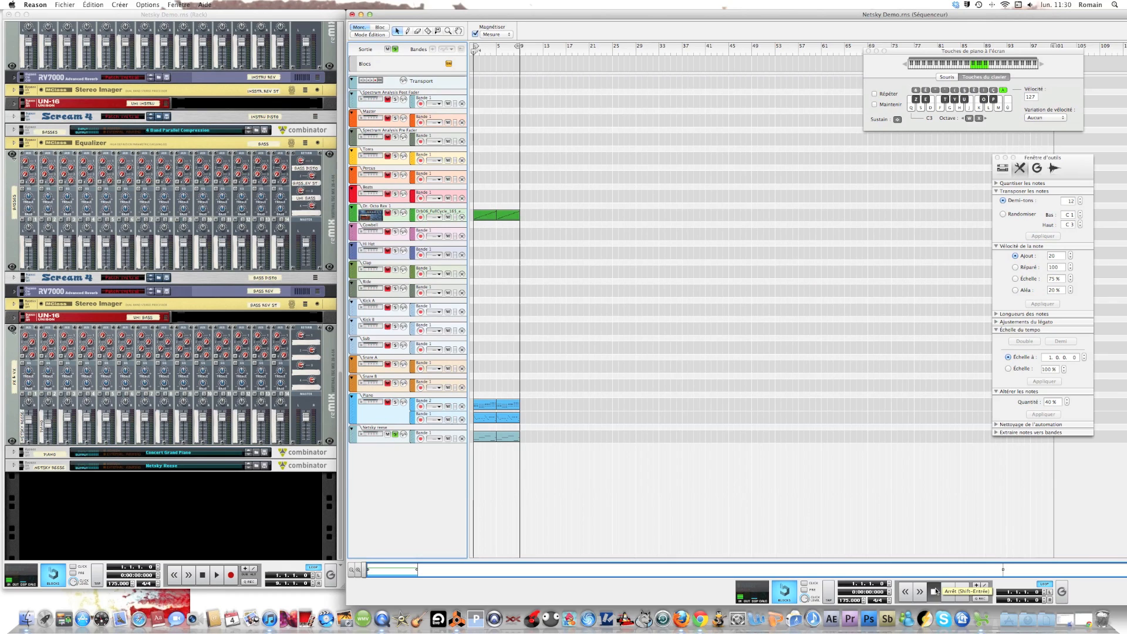
pyautogui.click(948, 591)
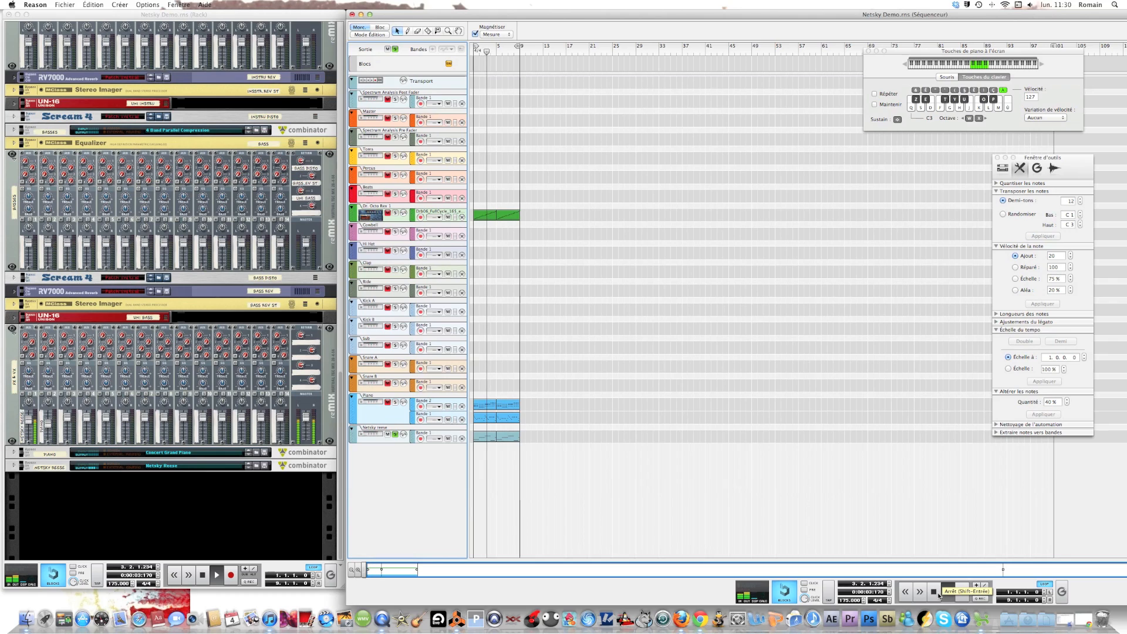
pyautogui.click(937, 593)
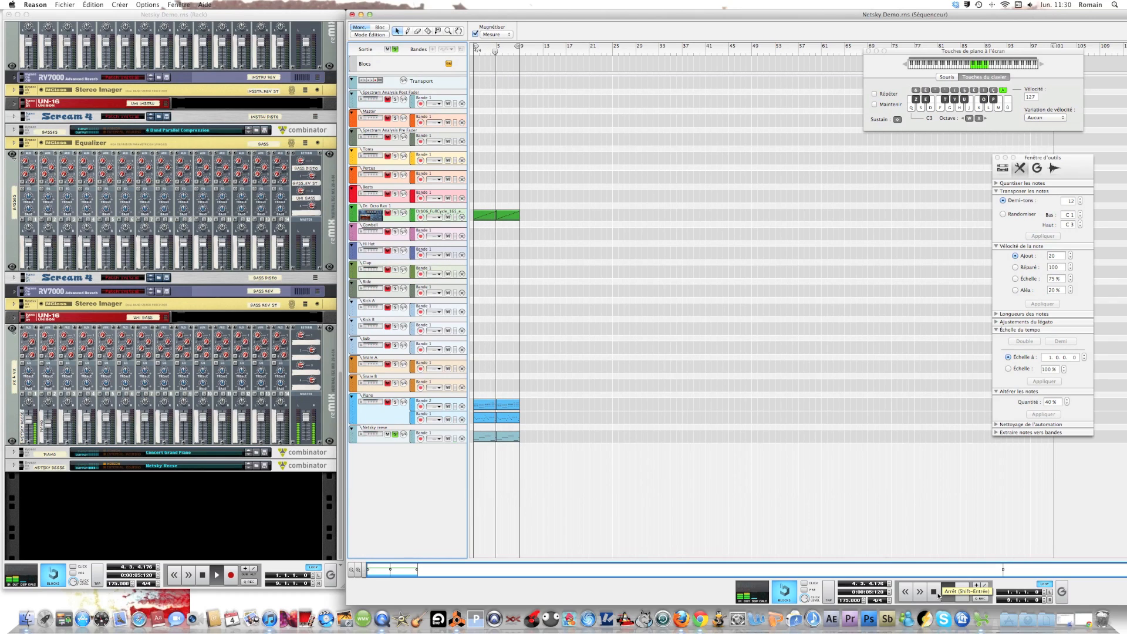
pyautogui.click(937, 593)
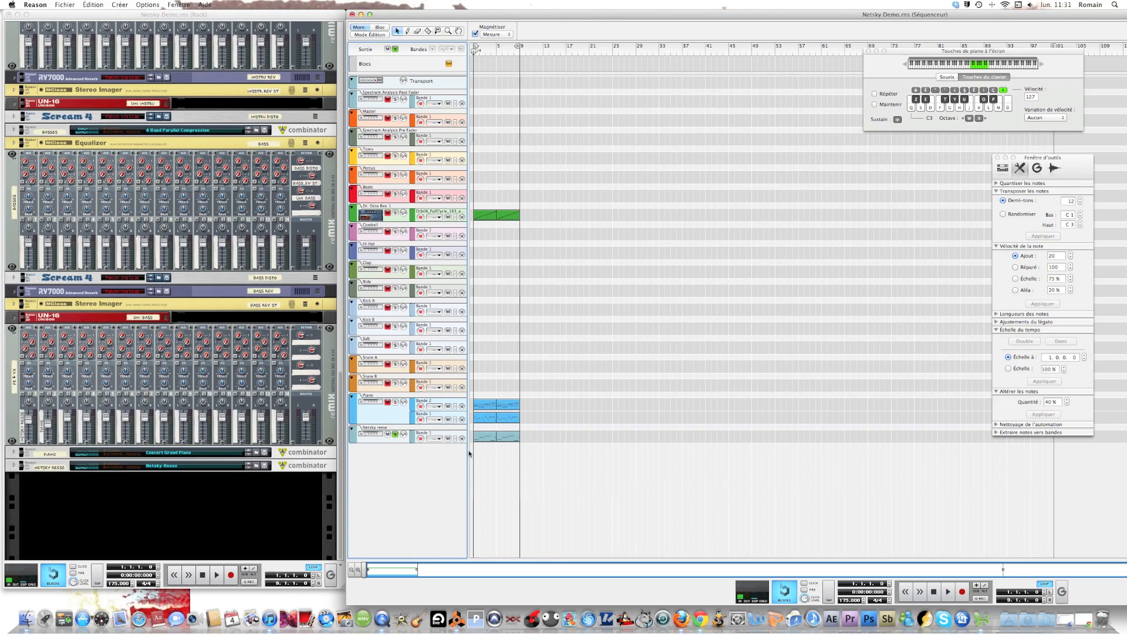
# Create a Combinator in the empty space at the end of the rack and name it NEtsky.
pyautogui.click(276, 481)
pyautogui.rightClick(276, 481)
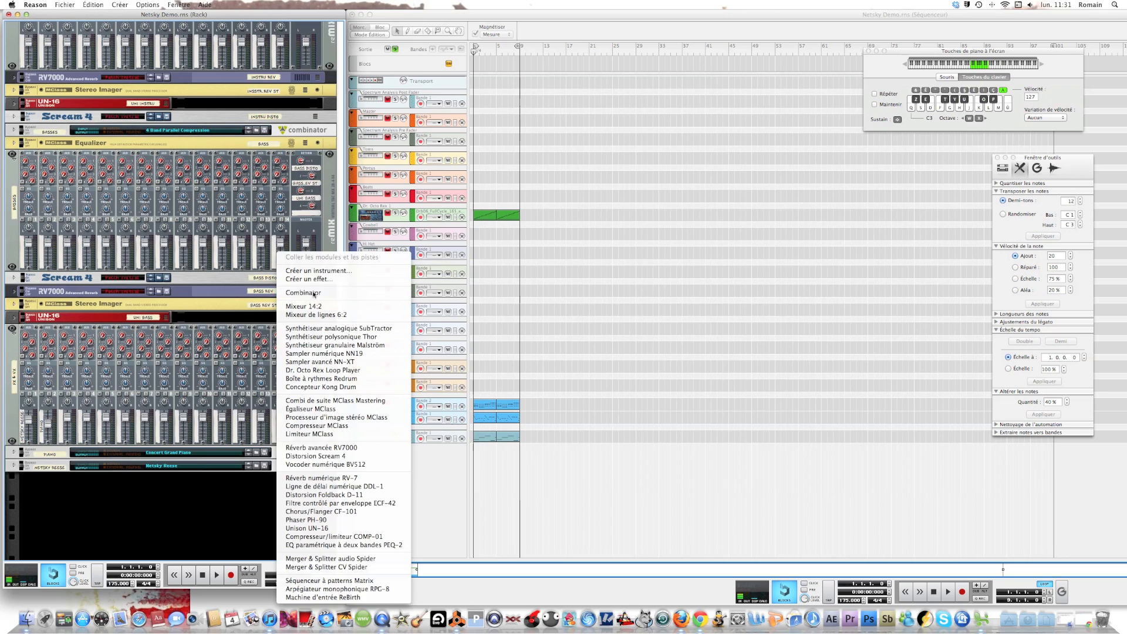
pyautogui.click(141, 446)
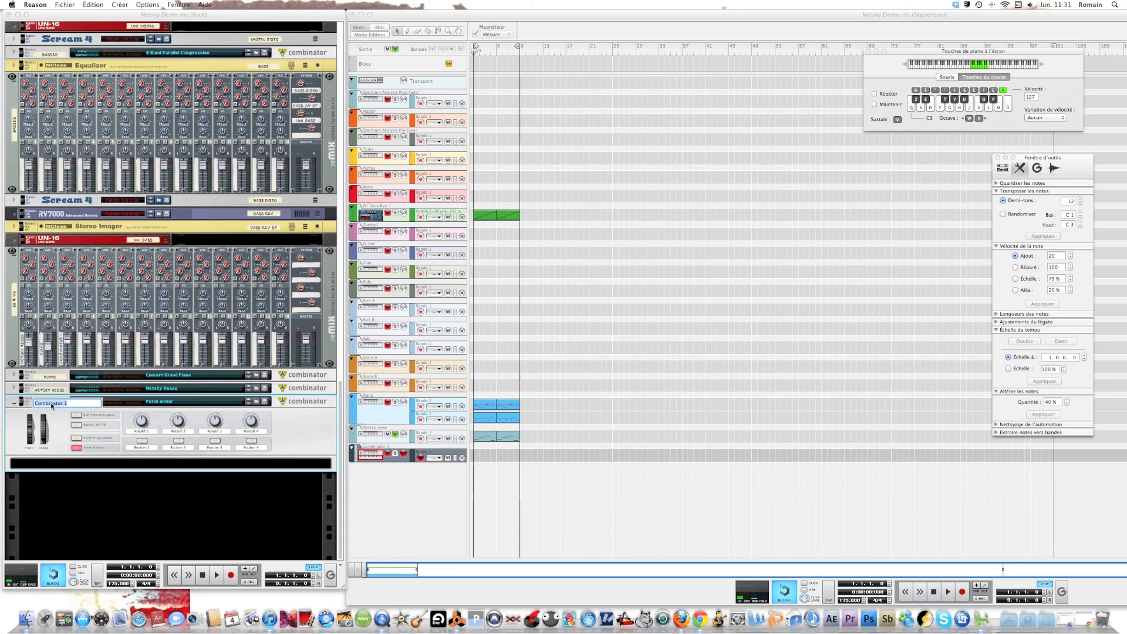
pyautogui.write('NEtsky')
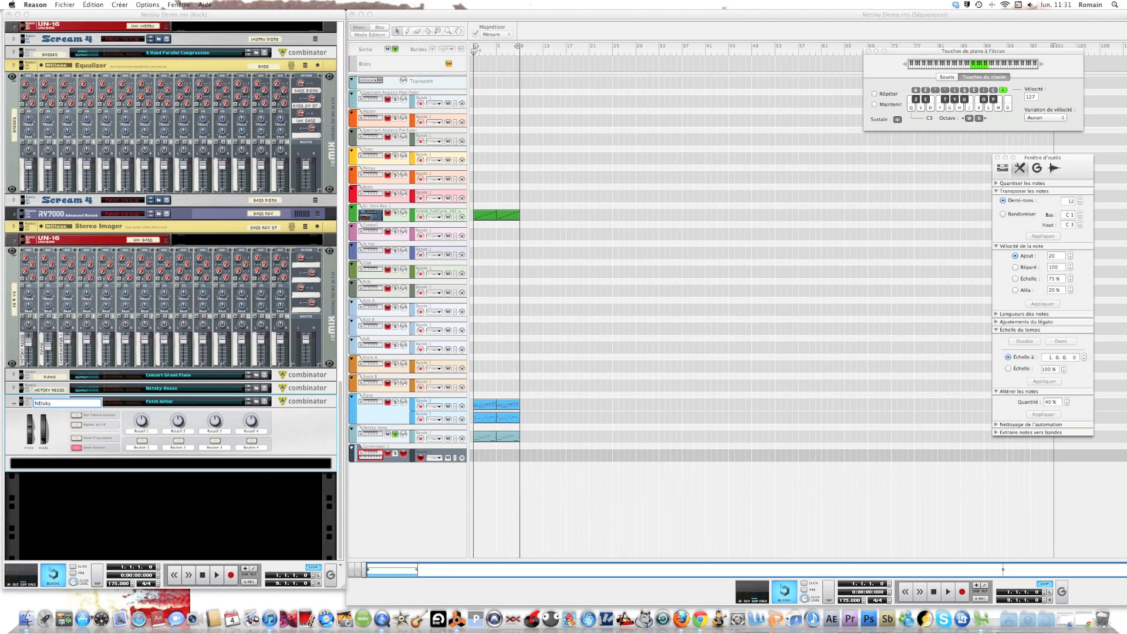
pyautogui.press('Return')
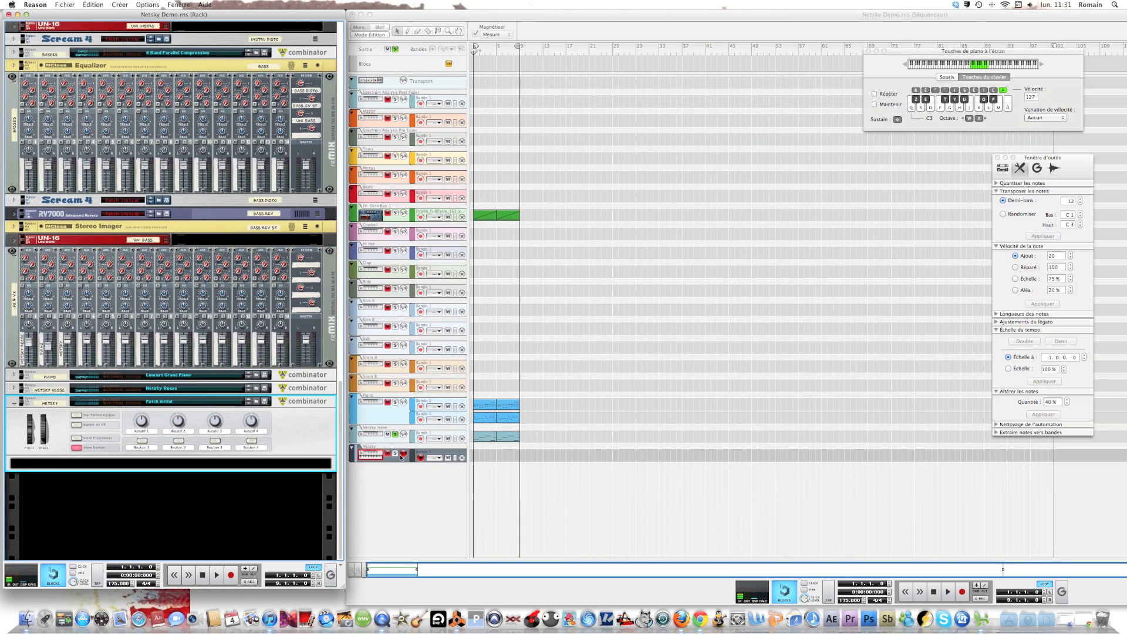
# Unsolo the Netsky reese track and create a Mixeur de lignes 6:2 inside the new Combinator.
pyautogui.click(397, 437)
pyautogui.click(395, 435)
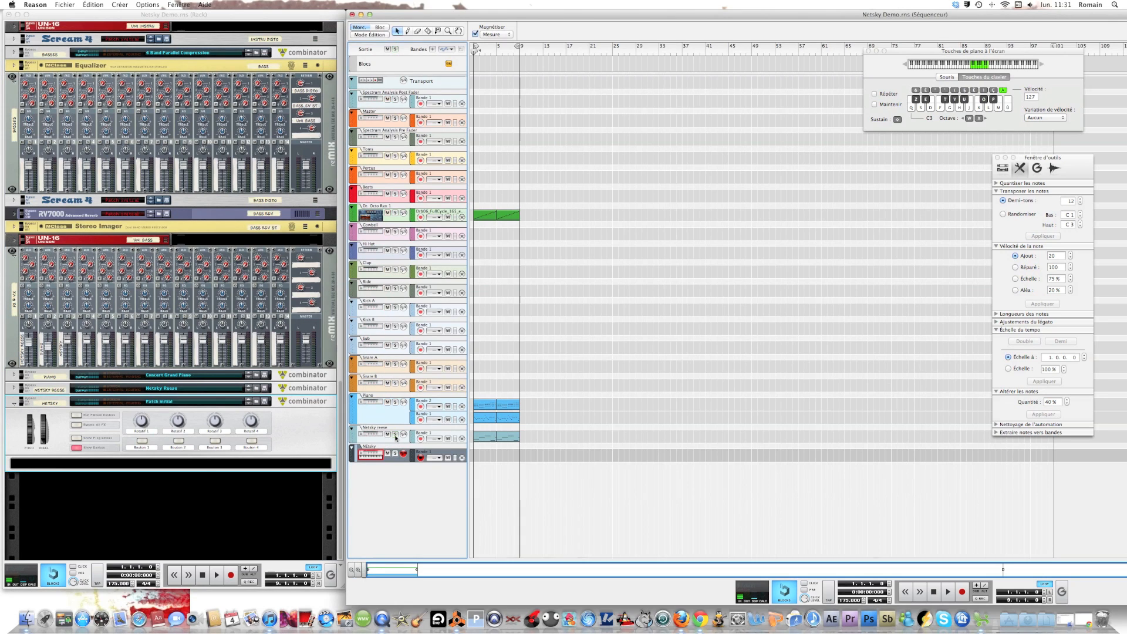
pyautogui.click(302, 461)
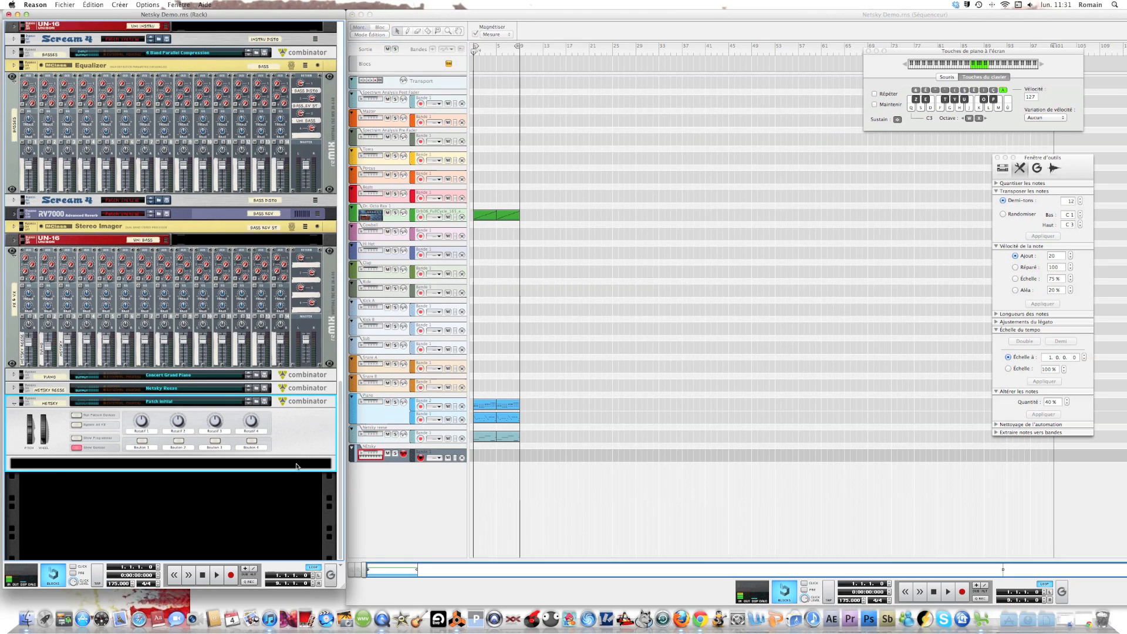
pyautogui.rightClick(299, 461)
pyautogui.moveTo(327, 466)
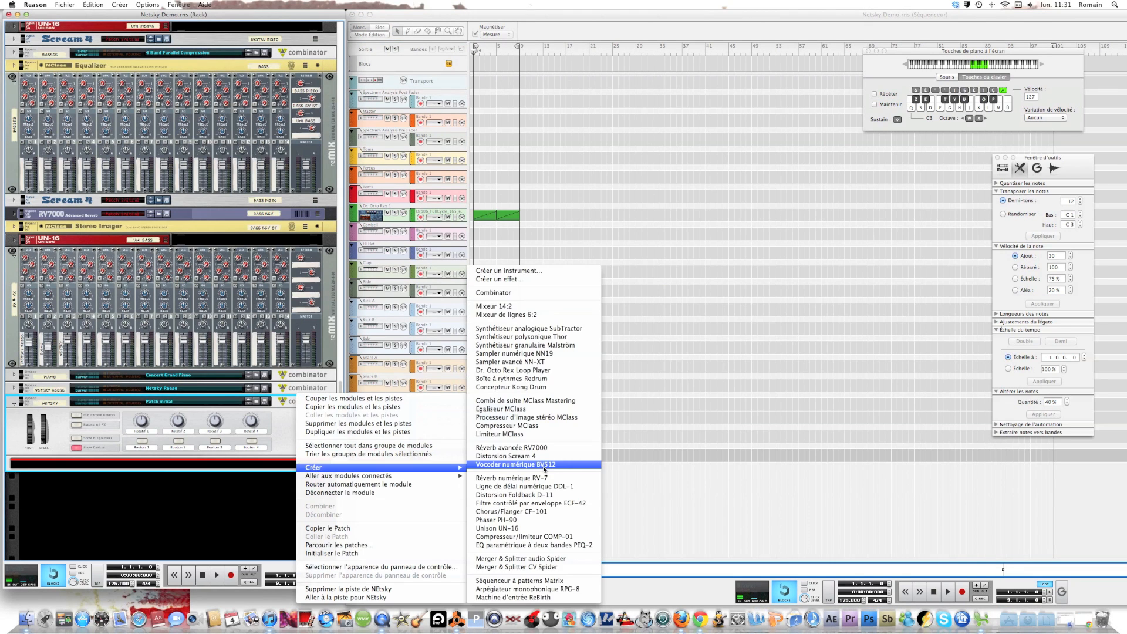
pyautogui.click(517, 315)
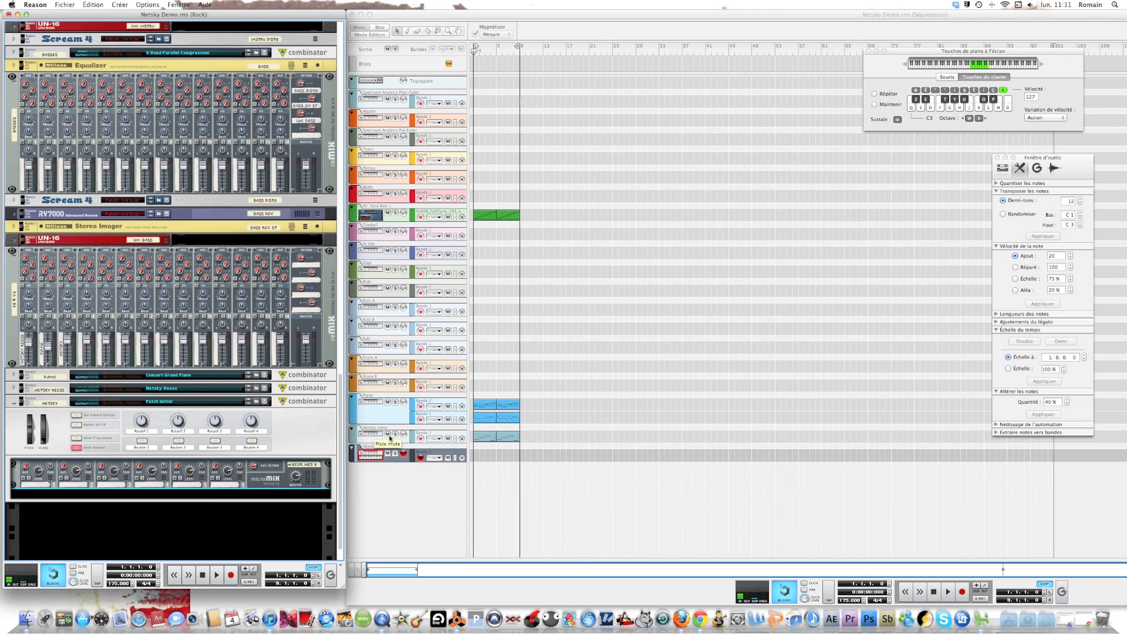
# Create a Thor polysonic synthesizer inside the Combinator, below the line mixer.
pyautogui.rightClick(270, 496)
pyautogui.moveTo(279, 470)
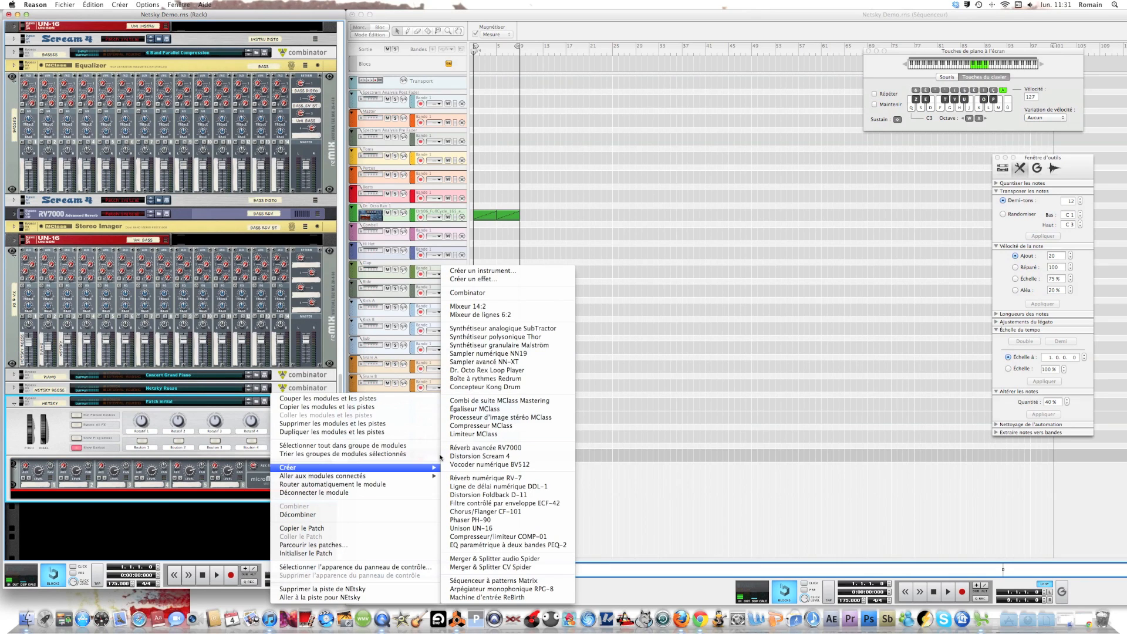
pyautogui.click(482, 336)
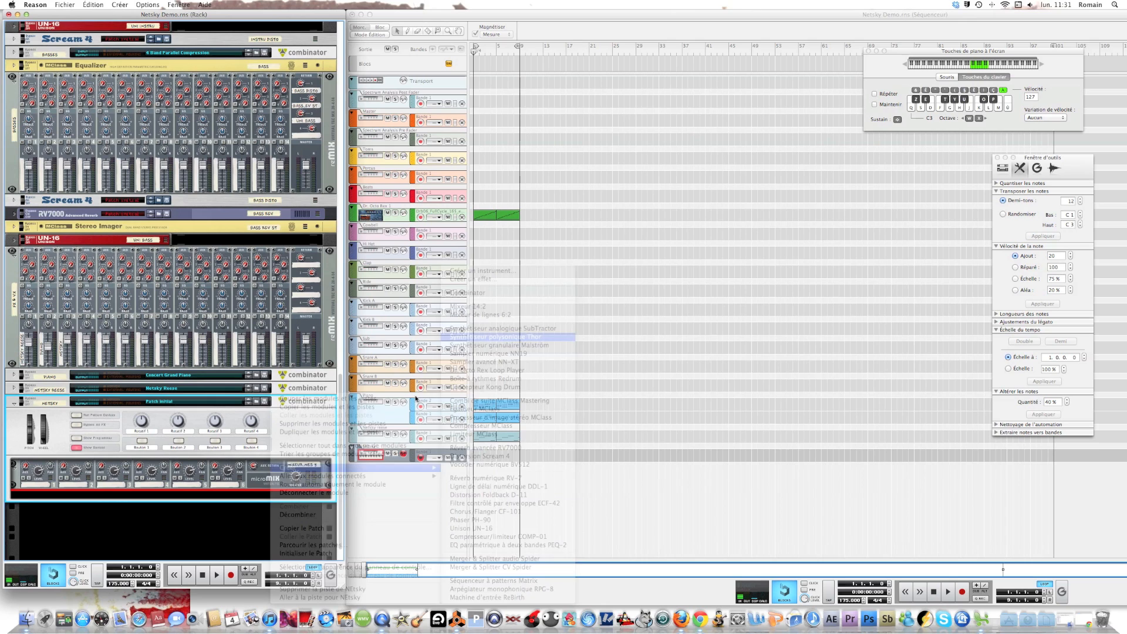
pyautogui.scroll(-4, 261, 470)
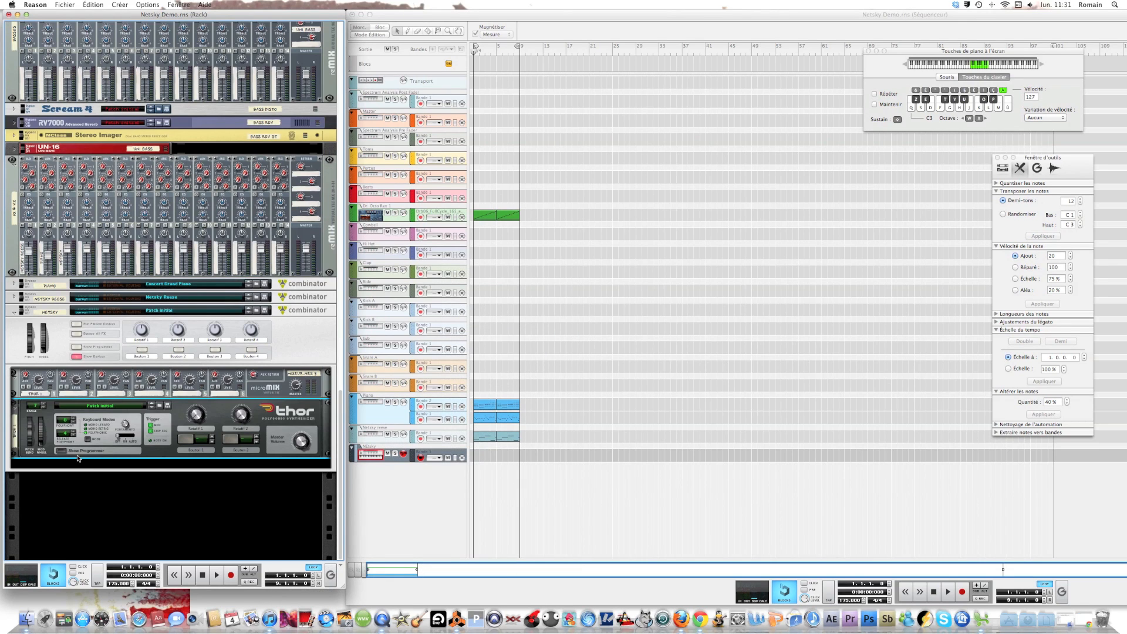
# Show Thor's programmer and set Osc 1 to Modulation de phase and Osc 2 to Multi Oscillateur.
pyautogui.click(79, 451)
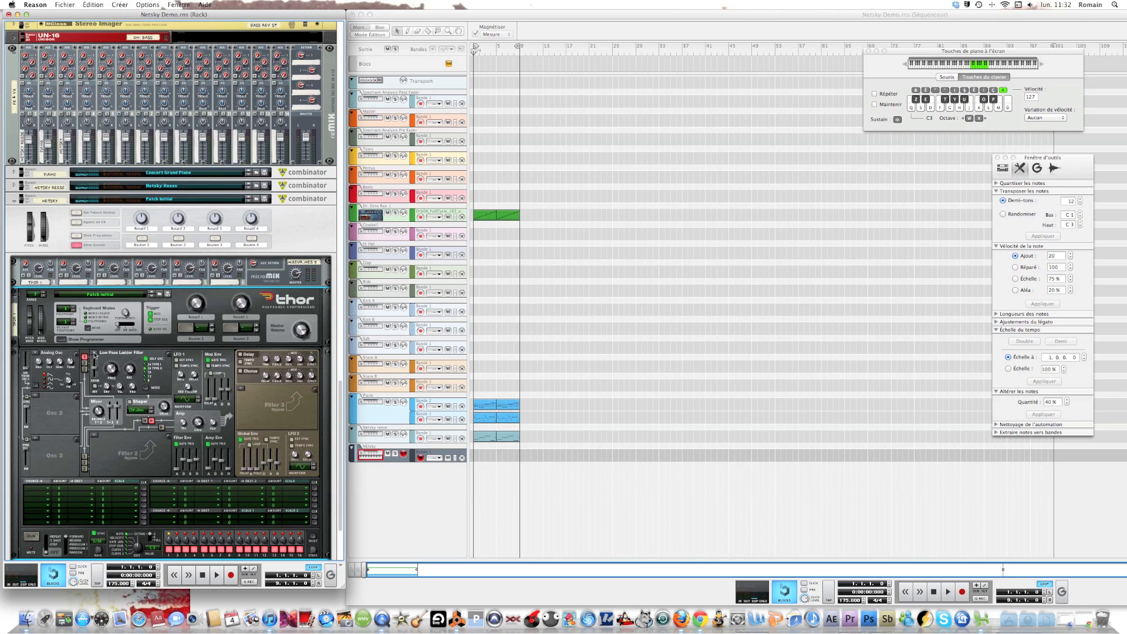
pyautogui.click(35, 353)
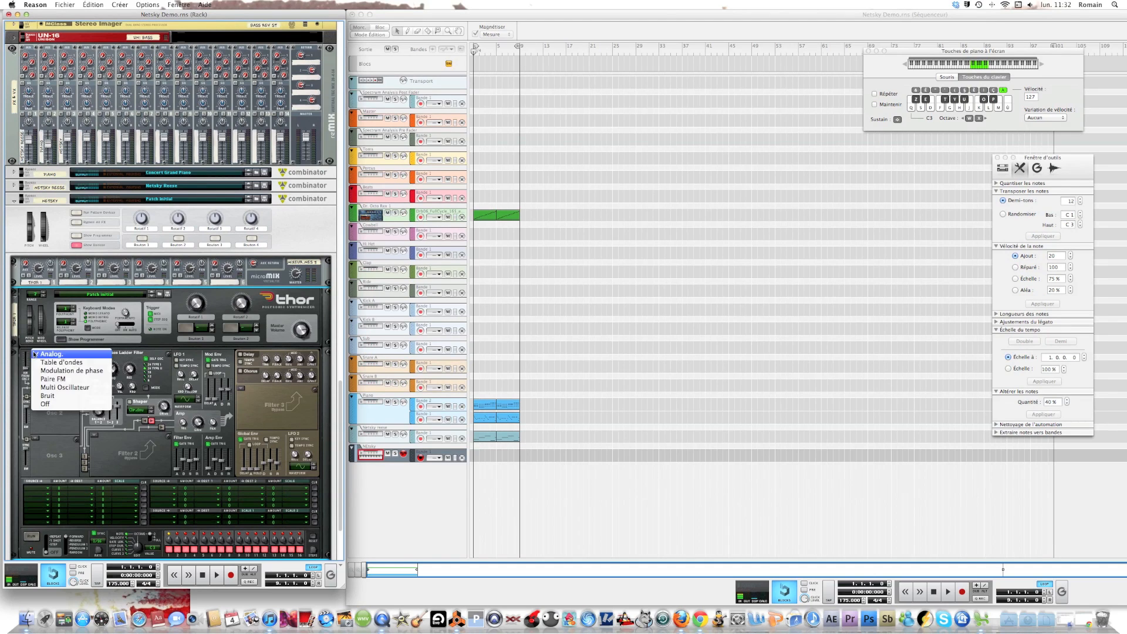
pyautogui.click(47, 371)
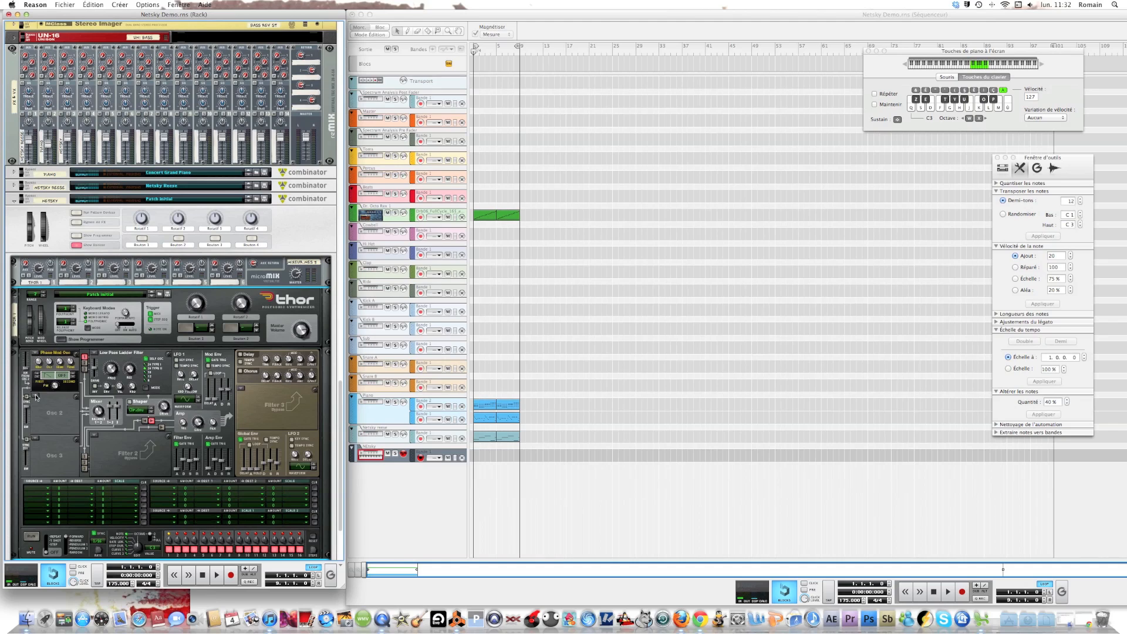
pyautogui.click(44, 397)
pyautogui.click(43, 380)
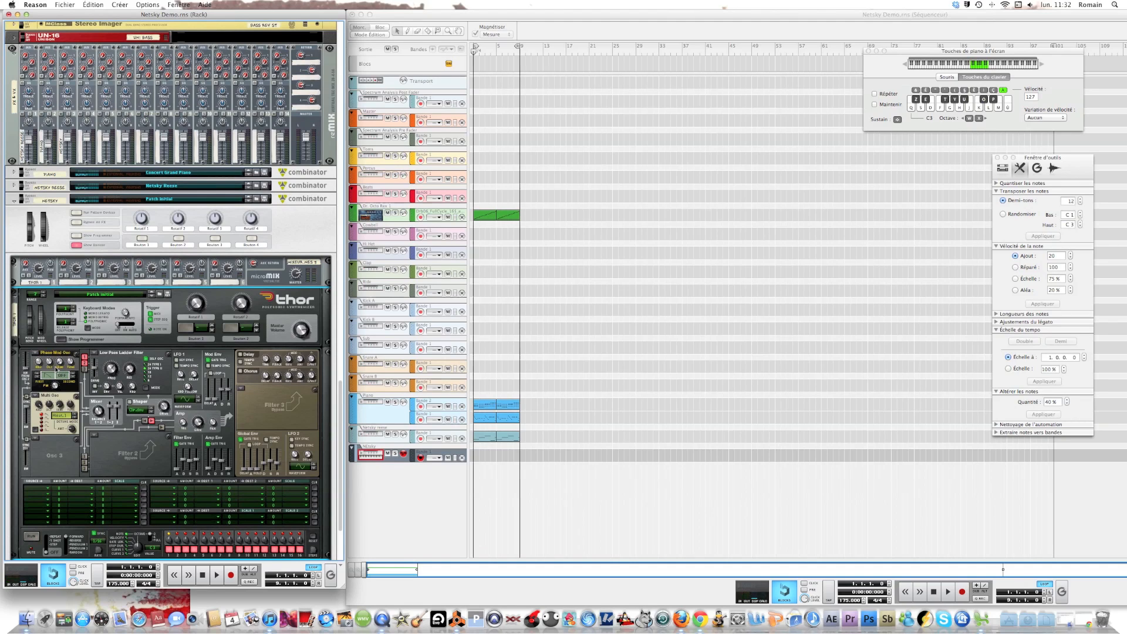
# Adjust the pitch and phase modulation amount of Osc 1, and change its second waveform.
pyautogui.moveTo(50, 365); pyautogui.dragTo(49, 369)
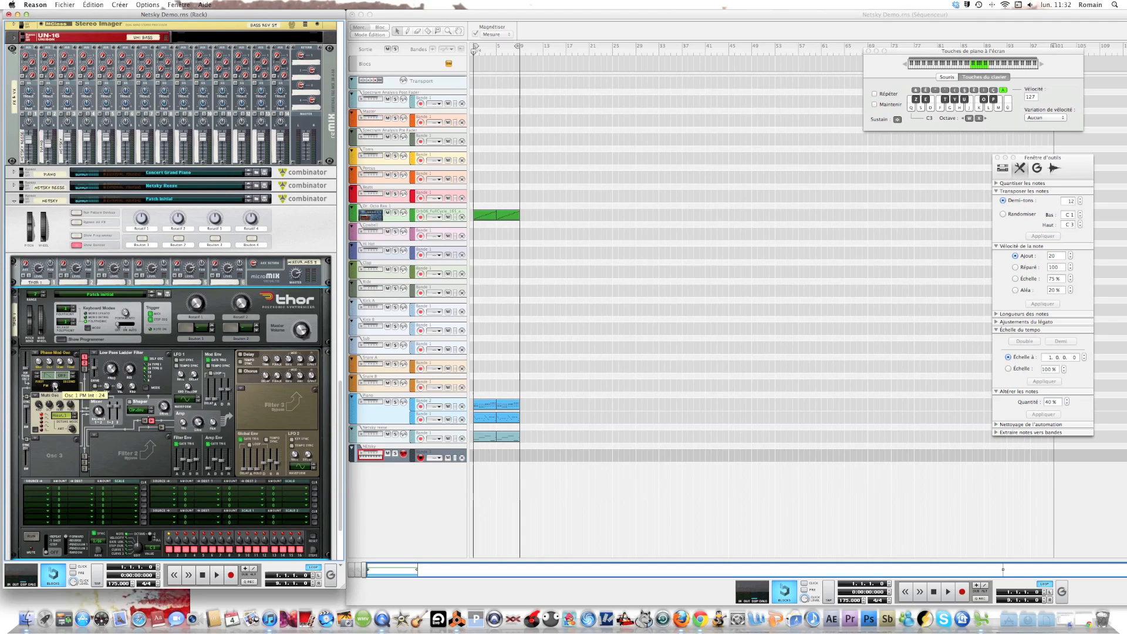
pyautogui.moveTo(55, 388); pyautogui.dragTo(54, 385)
pyautogui.click(73, 375)
pyautogui.click(74, 375)
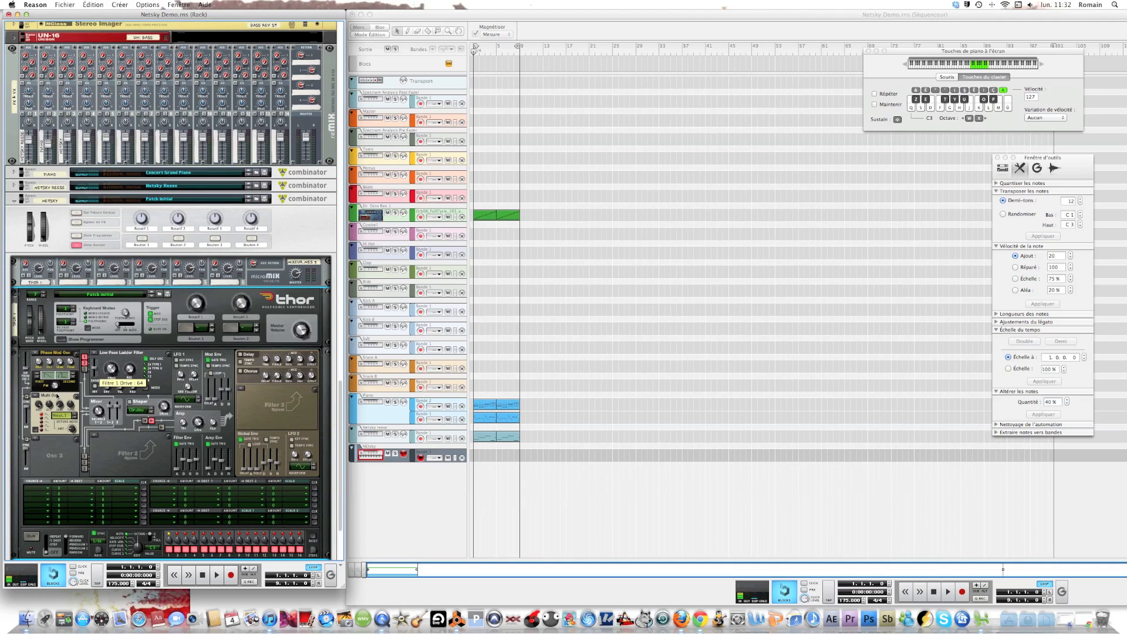
# Adjust the pitch of Osc 2 and the balance between Osc 1 and Osc 2, auditioning a few notes.
pyautogui.moveTo(50, 406); pyautogui.dragTo(50, 409)
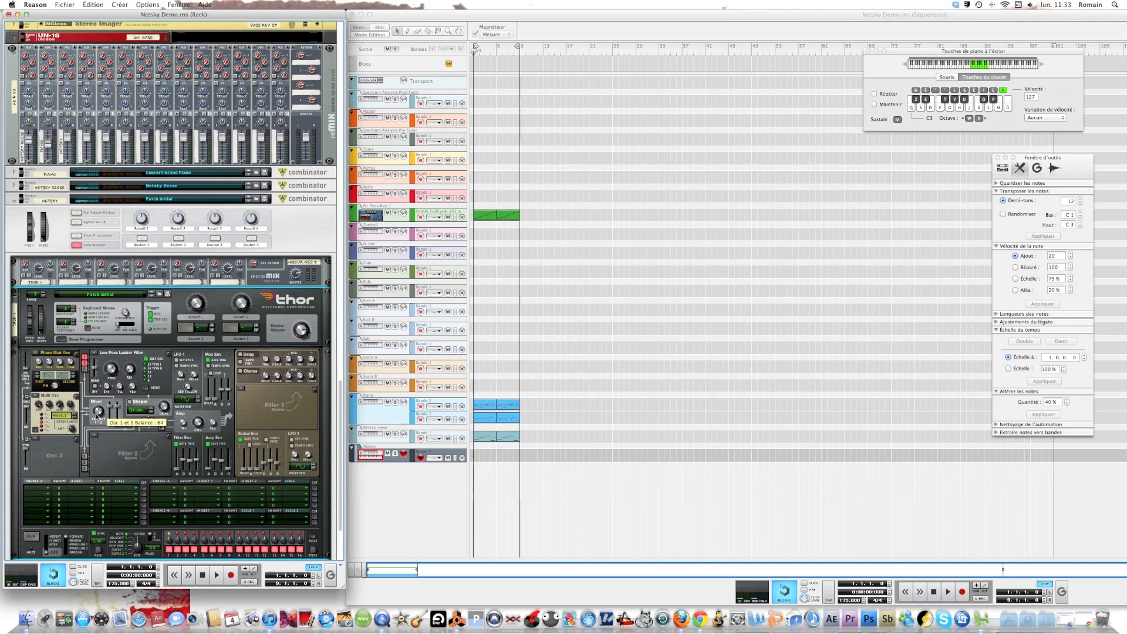
pyautogui.moveTo(96, 418); pyautogui.dragTo(97, 421)
pyautogui.press('s')
pyautogui.press('d')
pyautogui.press('s')
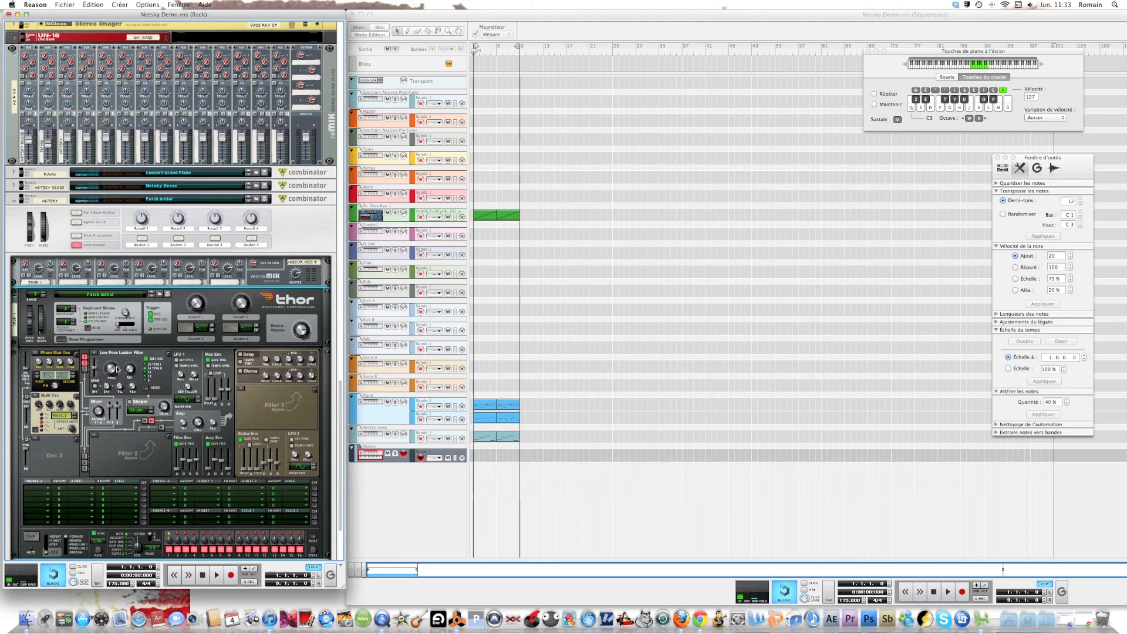
# Set the Low Pass Ladder Filter's frequency to 576 Hz and its resonance to 22, and audition a note.
pyautogui.moveTo(114, 373)
pyautogui.moveTo(115, 373); pyautogui.dragTo(114, 387)
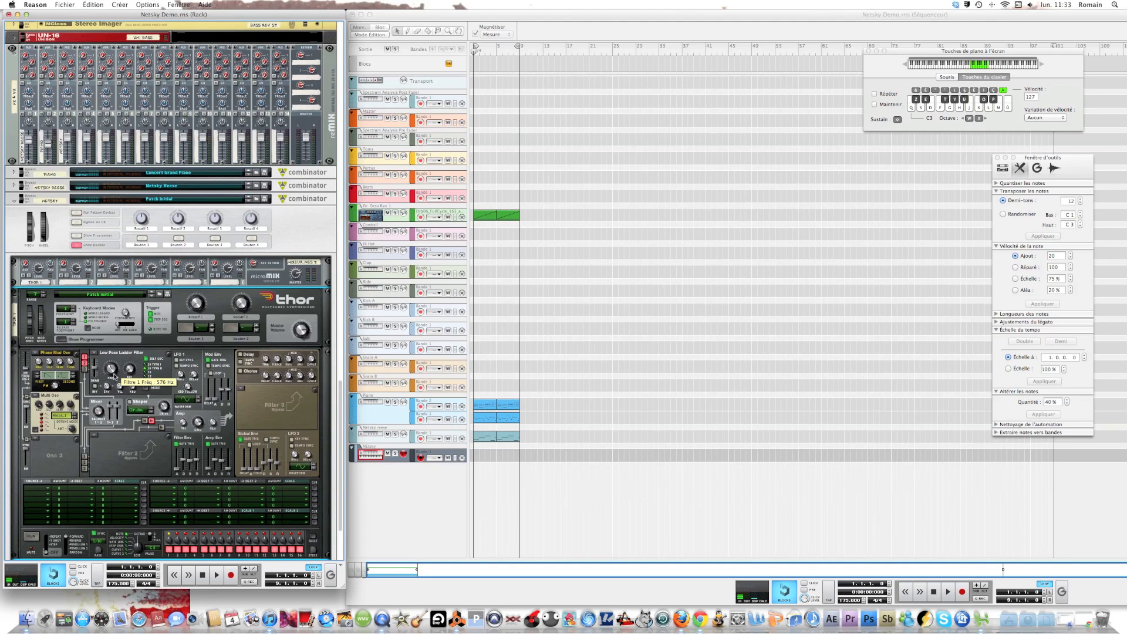
pyautogui.moveTo(129, 371)
pyautogui.moveTo(128, 372); pyautogui.dragTo(125, 369)
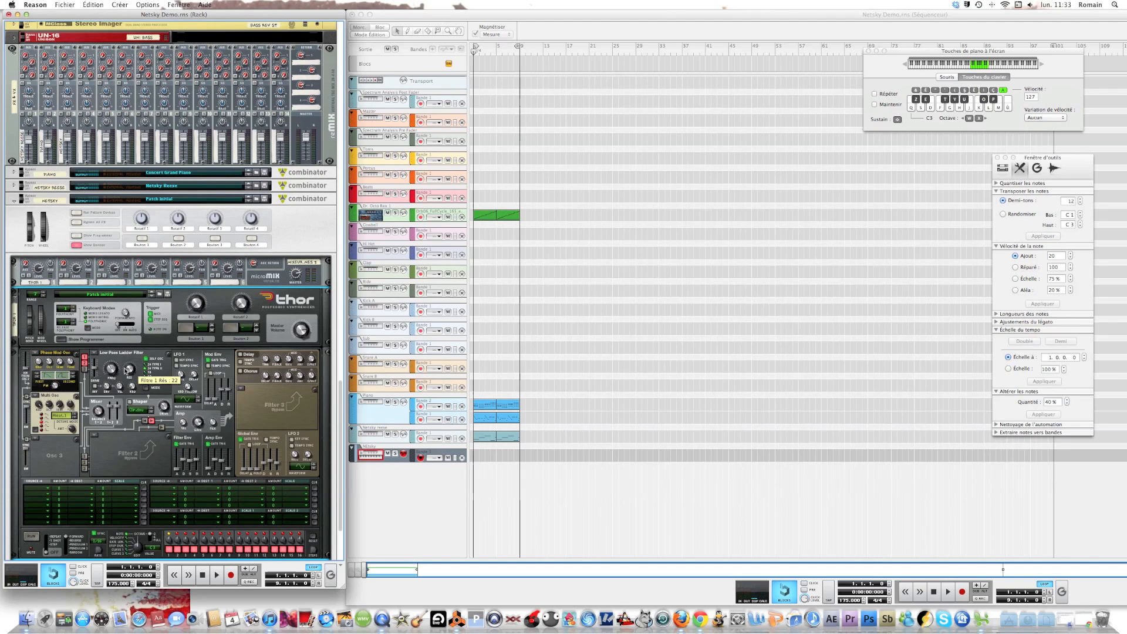
pyautogui.moveTo(109, 389)
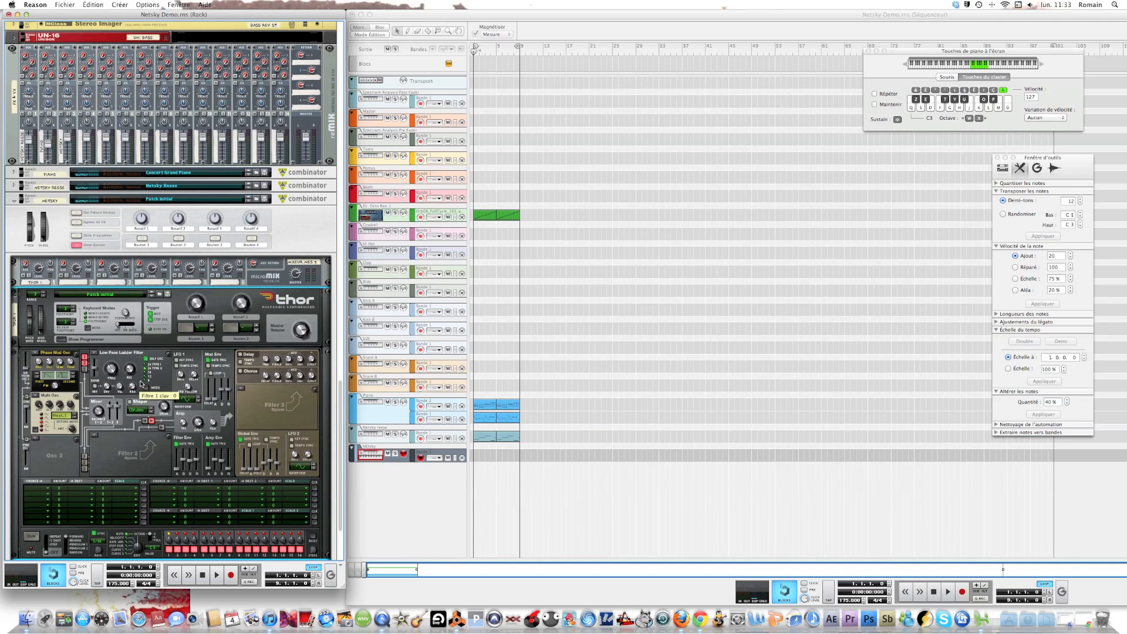
pyautogui.press('f')
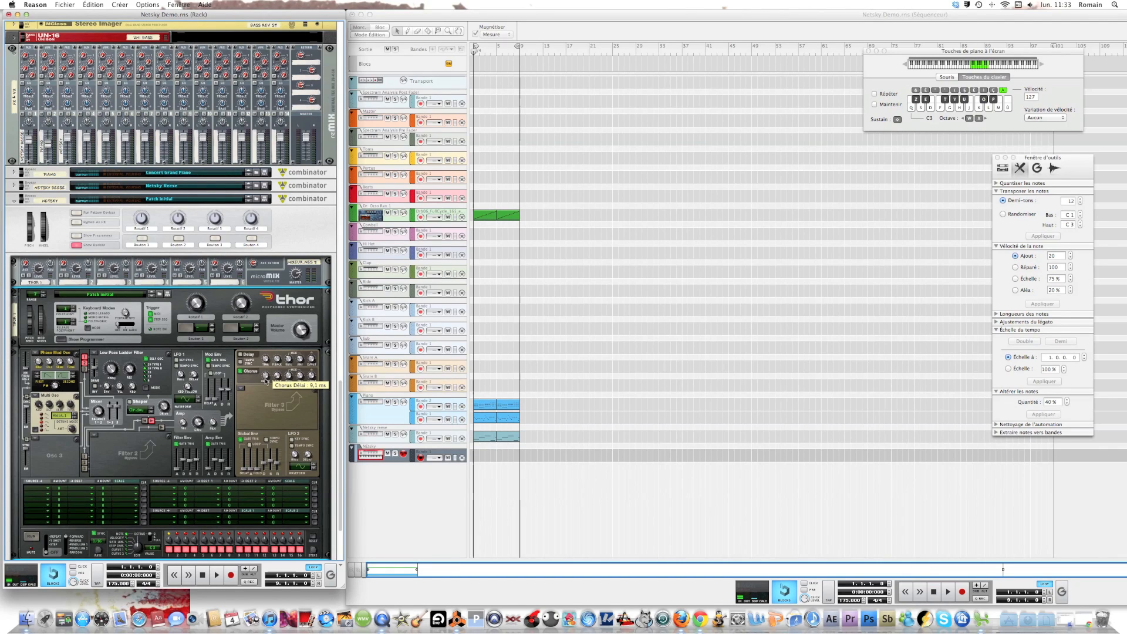
# Adjust the delay, feedback and dry/wet amount of Thor's Chorus.
pyautogui.moveTo(266, 382); pyautogui.dragTo(266, 385)
pyautogui.moveTo(277, 376); pyautogui.dragTo(277, 374)
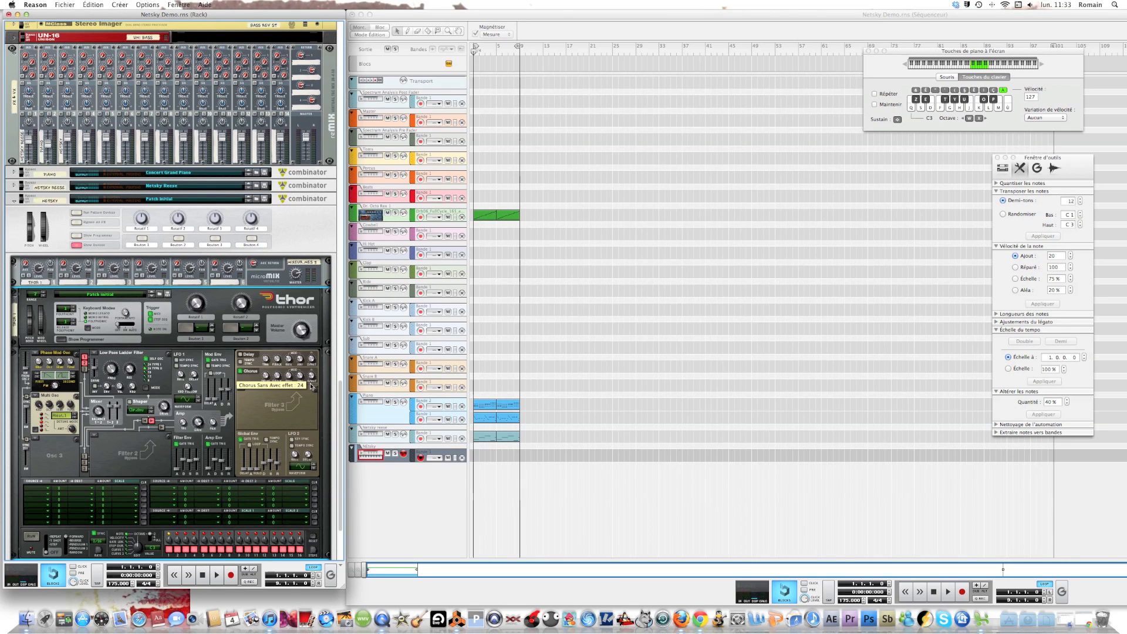
pyautogui.moveTo(312, 389); pyautogui.dragTo(312, 389)
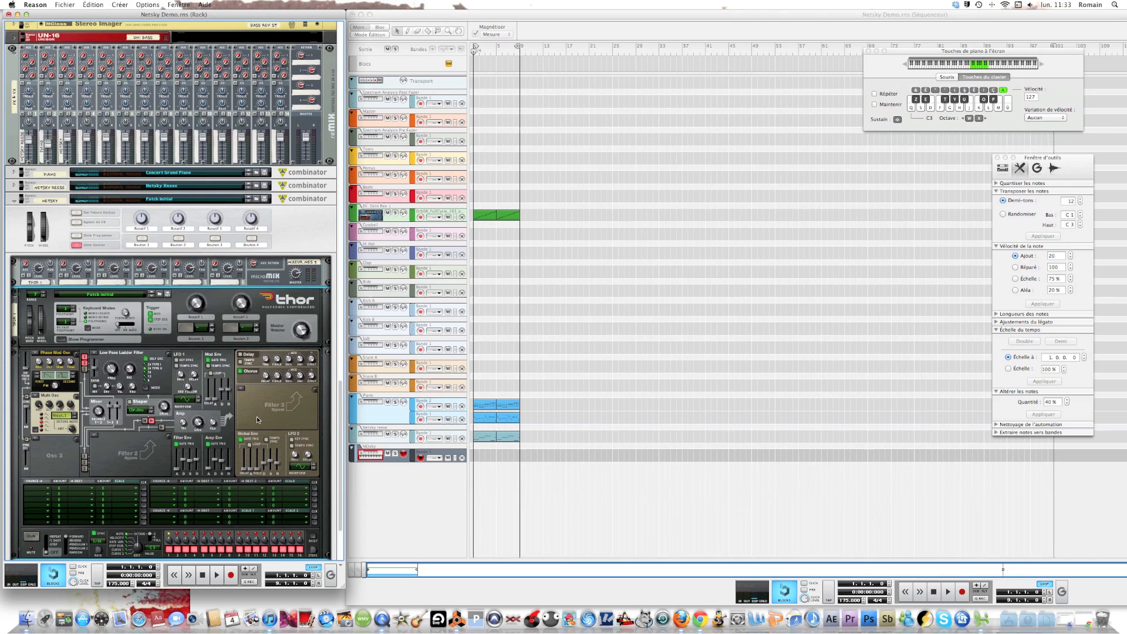
# Set the amp envelope's decay to 29.6 s in Thor's programmer.
pyautogui.scroll(-3, 256, 417)
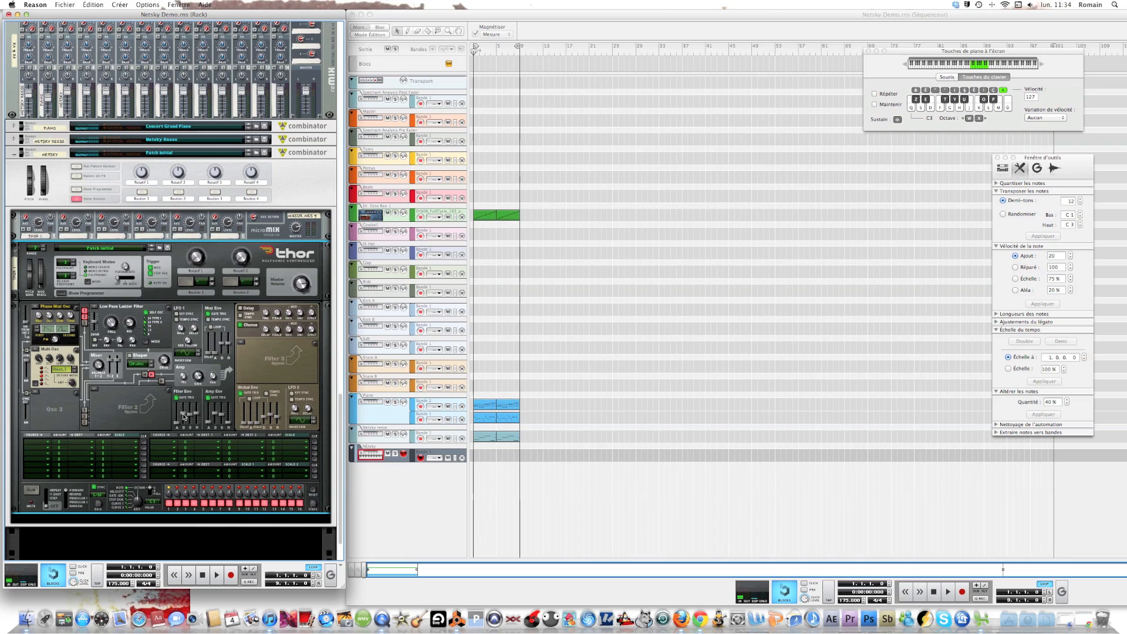
pyautogui.moveTo(183, 415); pyautogui.dragTo(221, 401)
pyautogui.scroll(1, 221, 403)
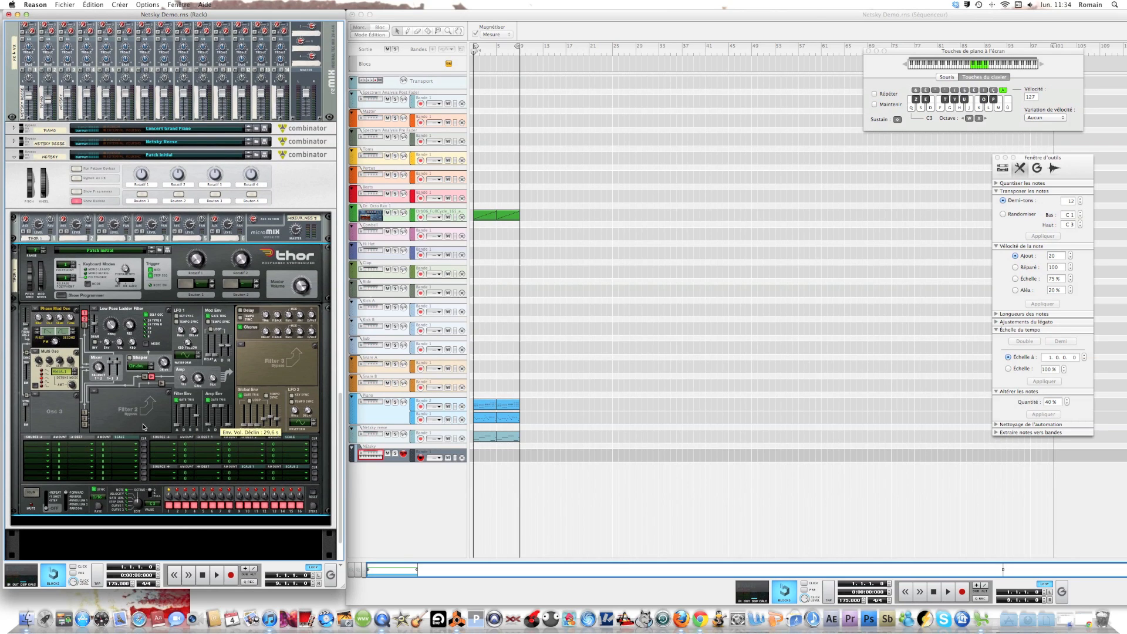
pyautogui.moveTo(199, 418)
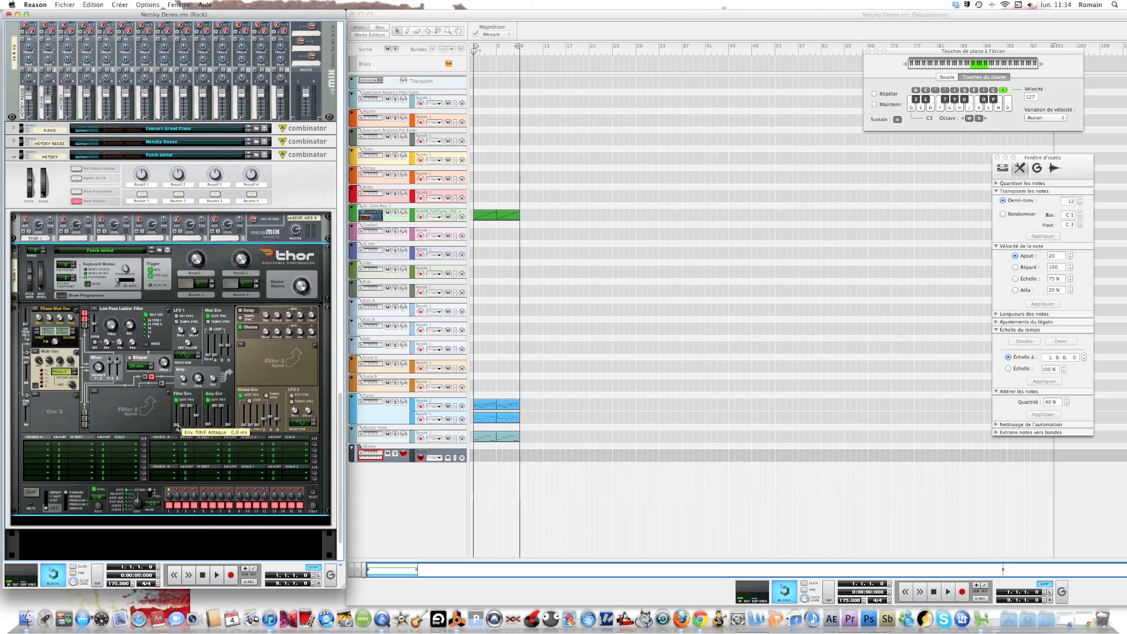
# Adjust the attack of Thor's filter and amp envelopes and the release of the amp envelope.
pyautogui.moveTo(180, 427); pyautogui.dragTo(179, 427)
pyautogui.moveTo(179, 427); pyautogui.dragTo(178, 426)
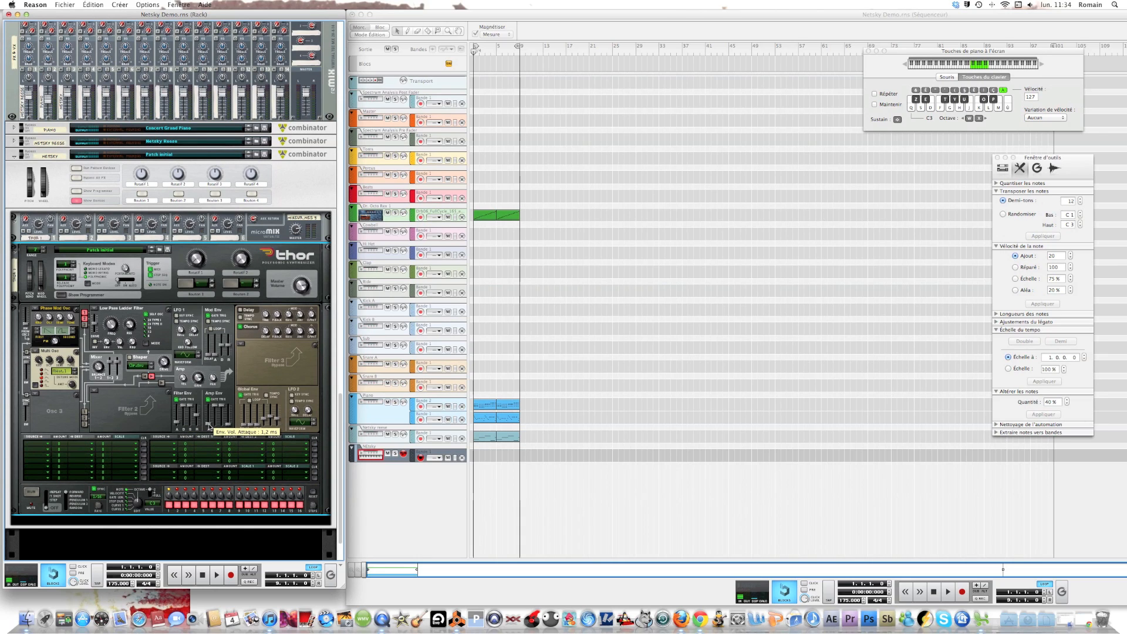
pyautogui.moveTo(209, 427); pyautogui.dragTo(208, 425)
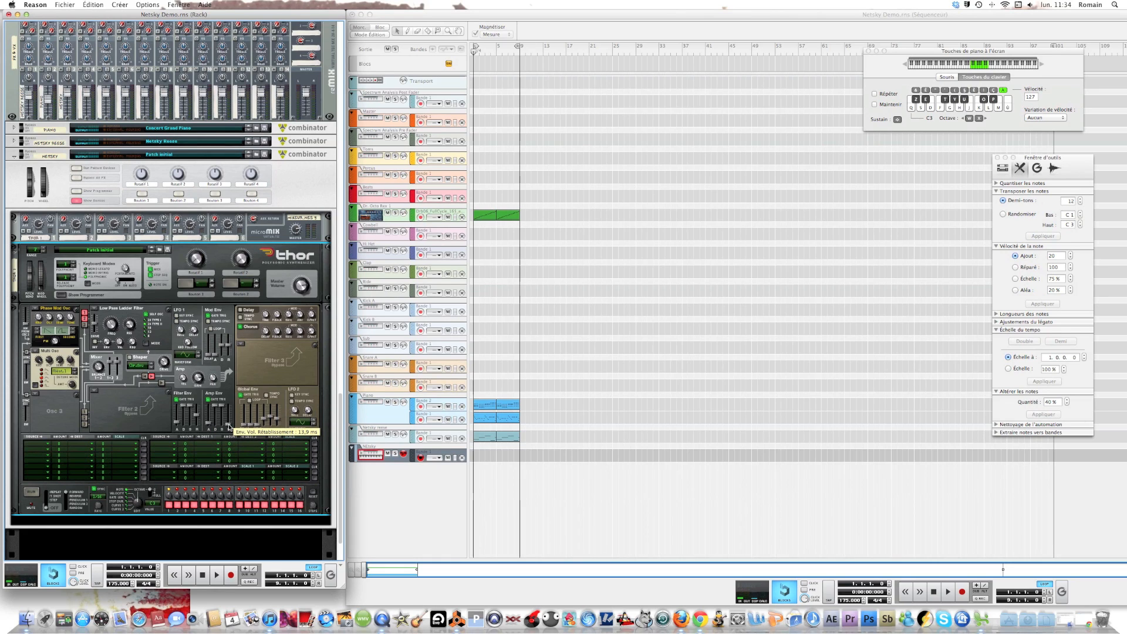
pyautogui.moveTo(229, 425); pyautogui.dragTo(229, 423)
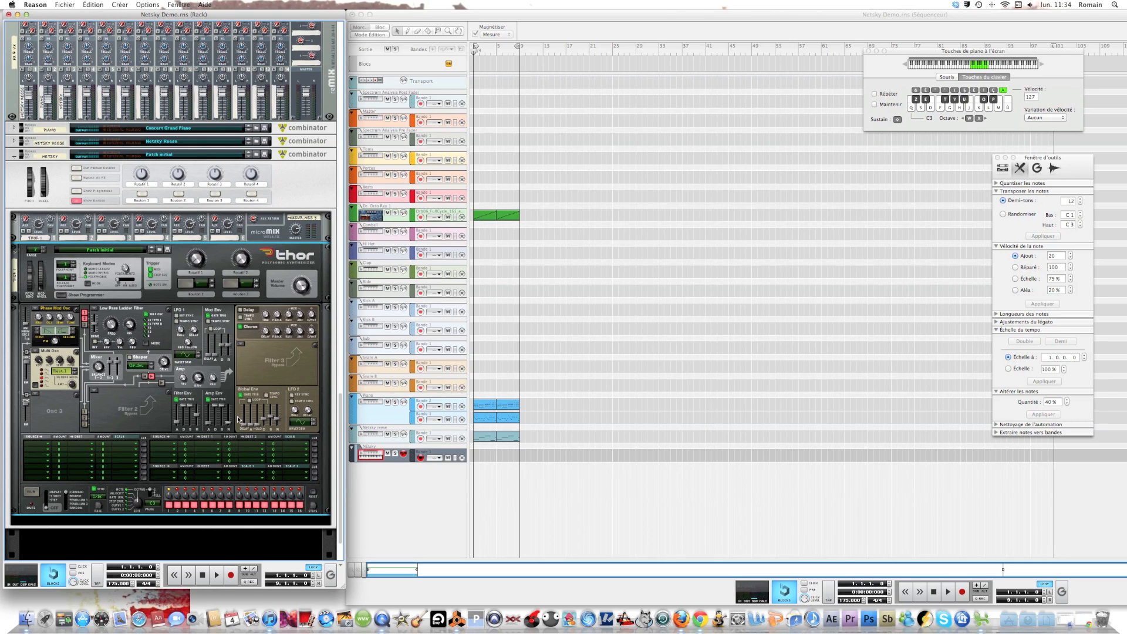
# Load a State Variable Filter into Thor's Filter 3 slot and adjust its frequency and resonance.
pyautogui.click(240, 345)
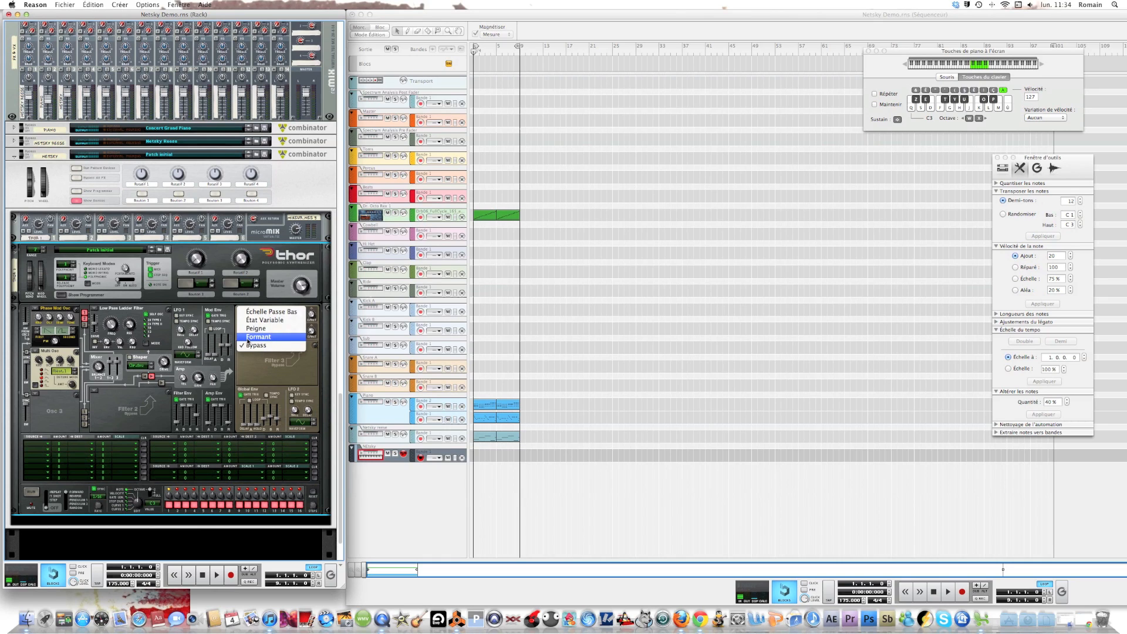
pyautogui.click(265, 320)
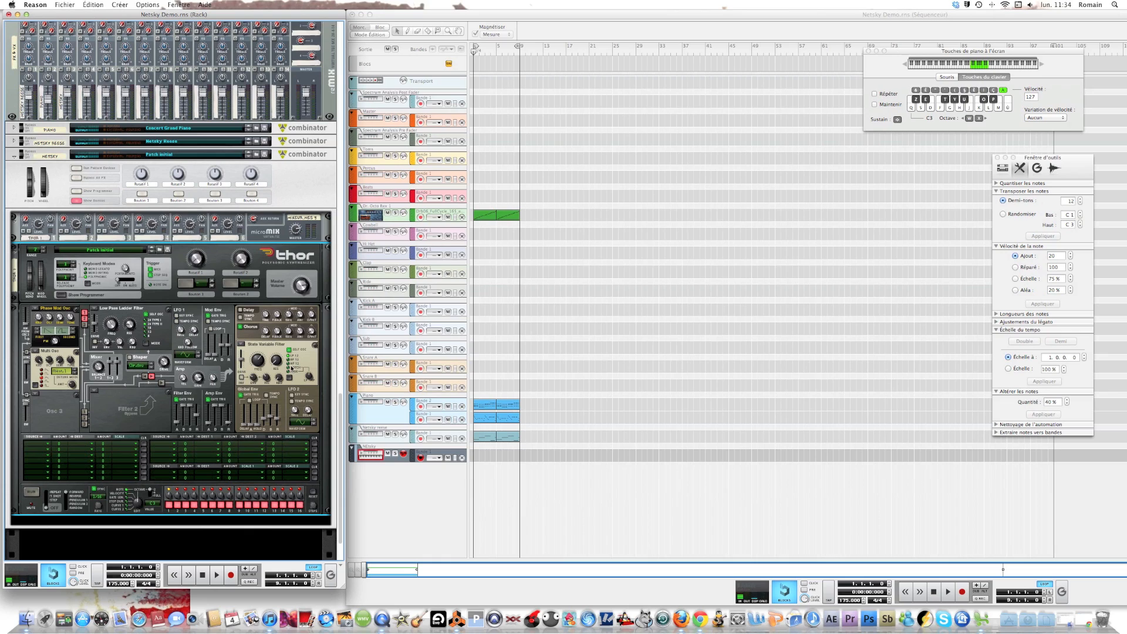
pyautogui.moveTo(308, 375)
pyautogui.moveTo(258, 363)
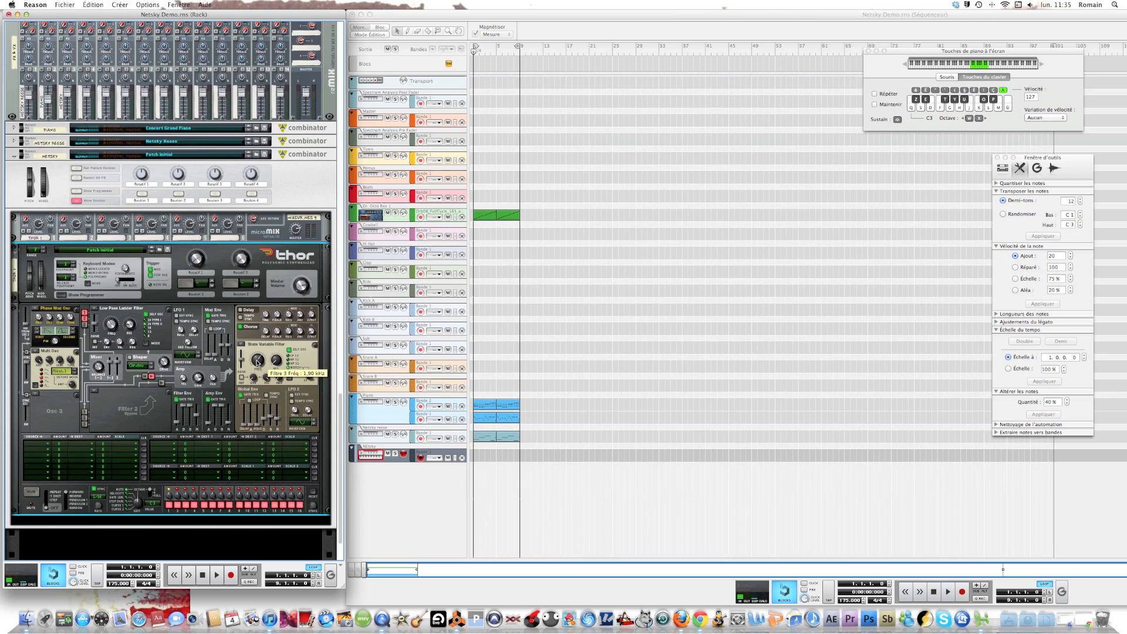
pyautogui.moveTo(257, 364); pyautogui.dragTo(257, 368)
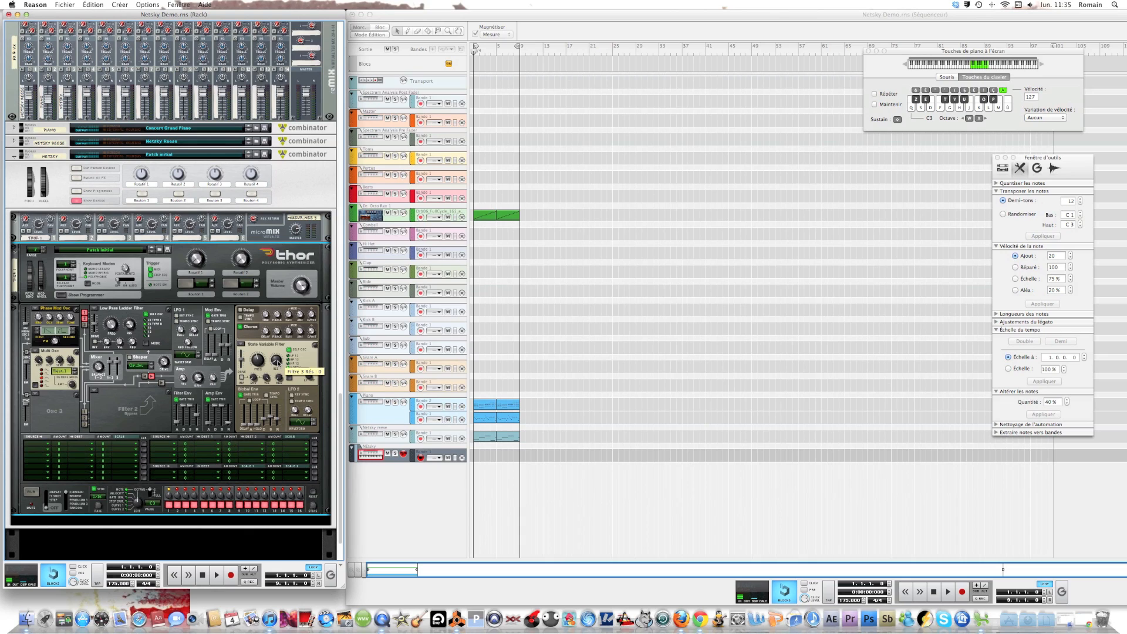
pyautogui.moveTo(278, 364); pyautogui.dragTo(279, 359)
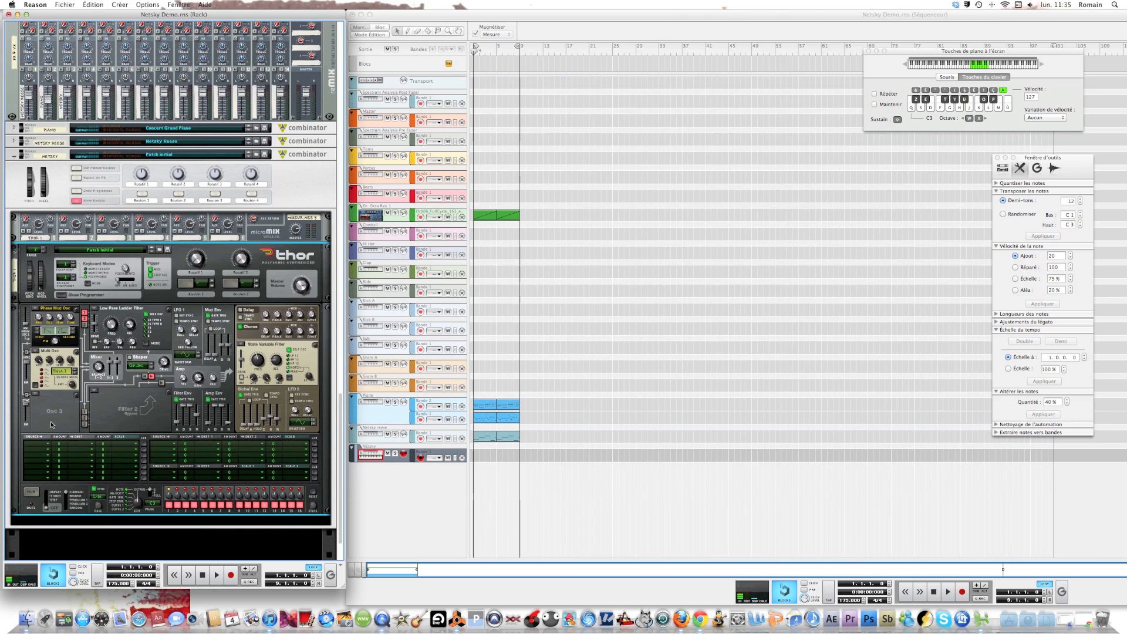
# Play back the sequencer loop and solo the existing Netsky Reese track for comparison.
pyautogui.click(515, 473)
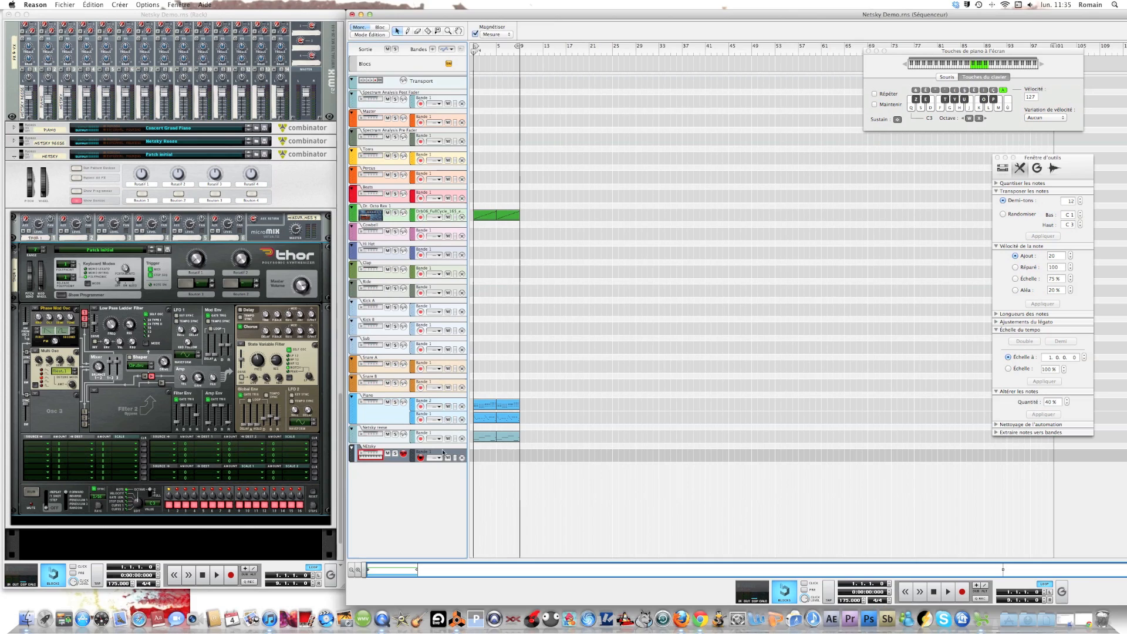
pyautogui.click(948, 591)
pyautogui.doubleClick(936, 594)
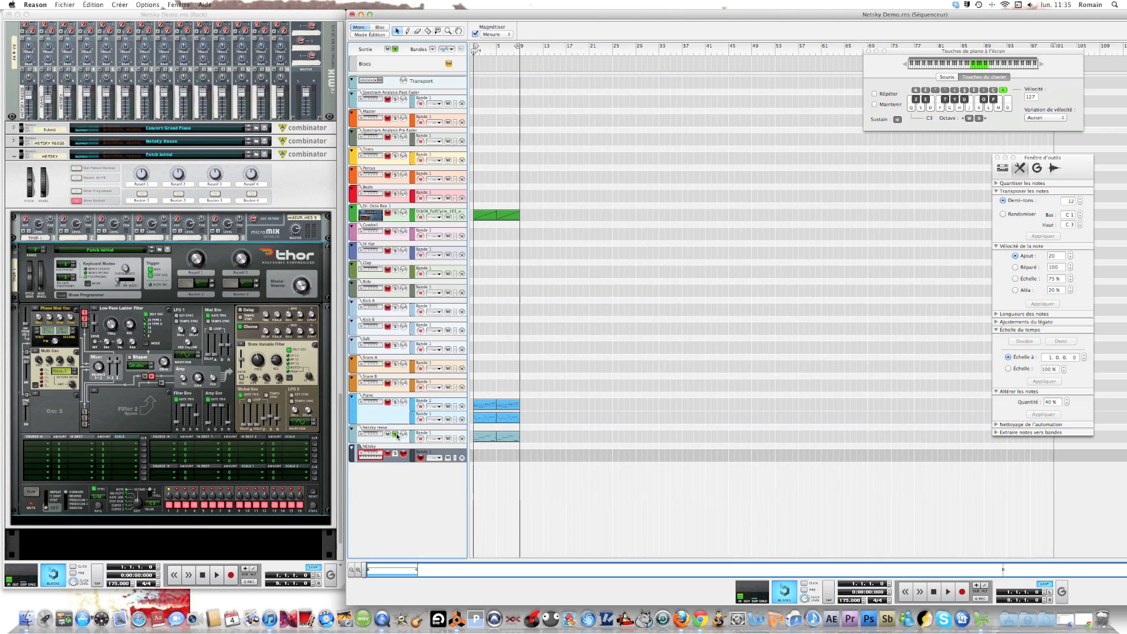
# Route LFO 1 to Filter 1's frequency in the first row of Thor's modulation matrix and raise the modulation amount.
pyautogui.click(184, 357)
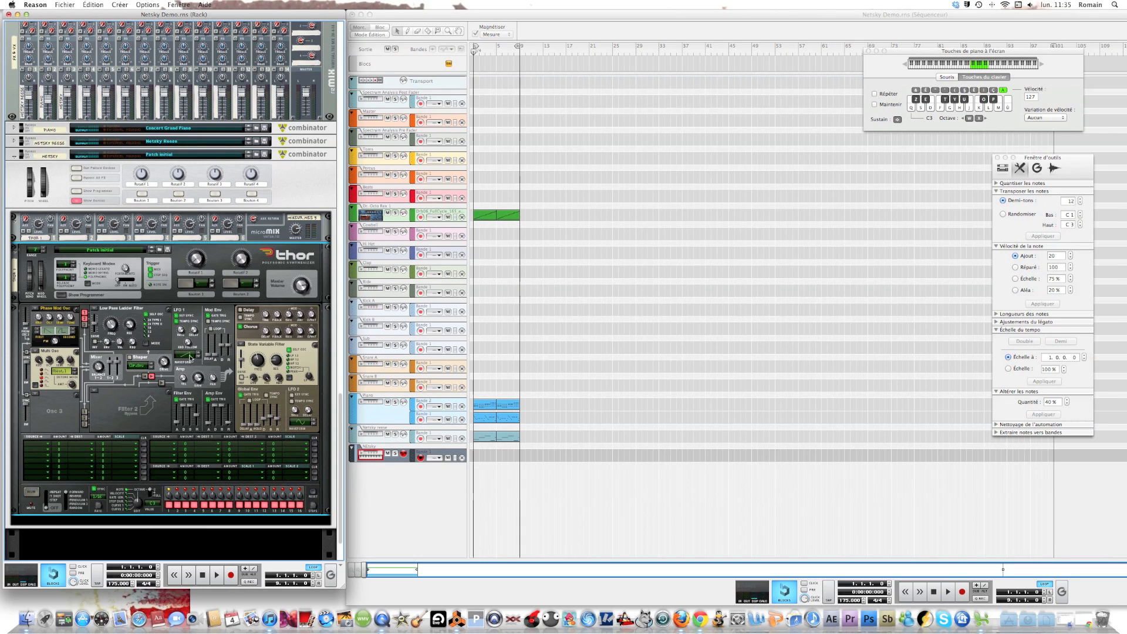
pyautogui.click(33, 450)
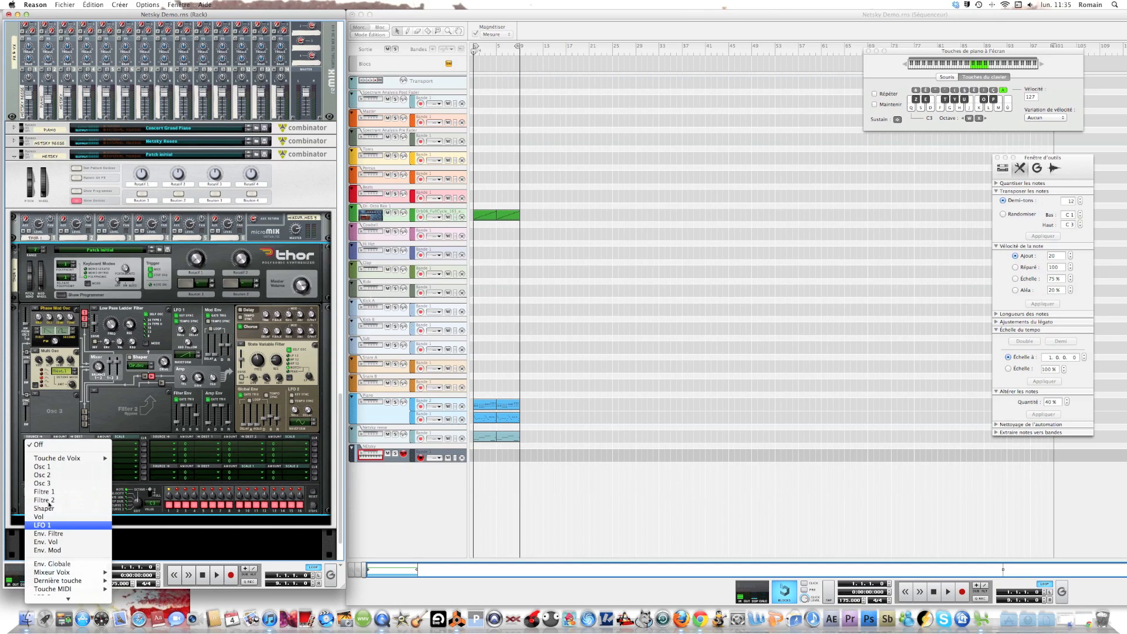
pyautogui.click(51, 525)
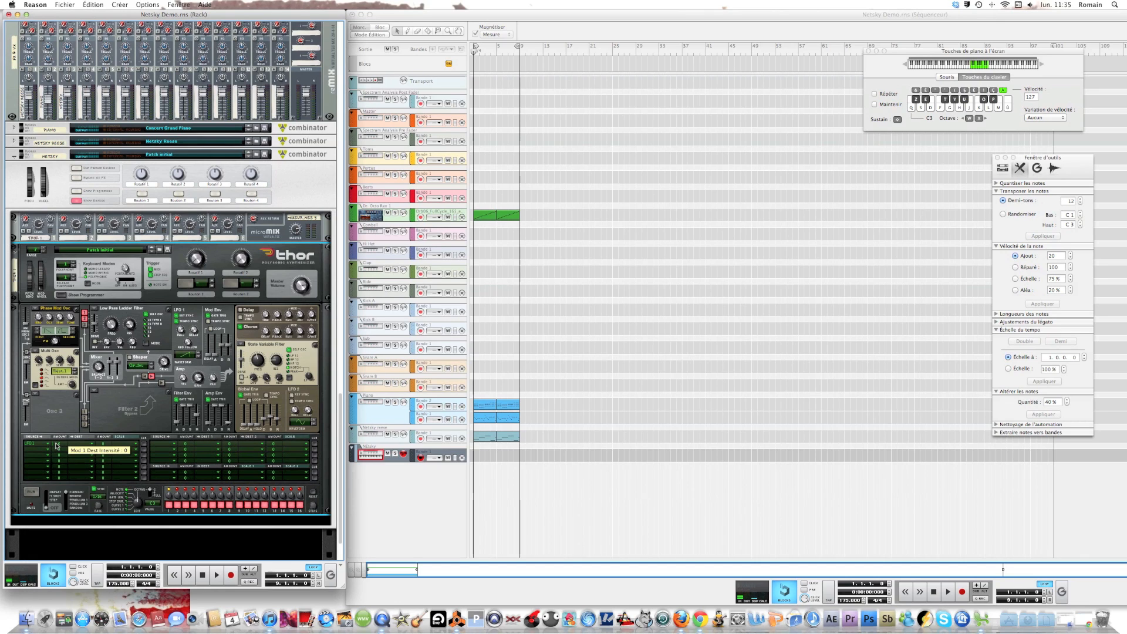
pyautogui.moveTo(57, 443); pyautogui.dragTo(55, 438)
pyautogui.click(88, 445)
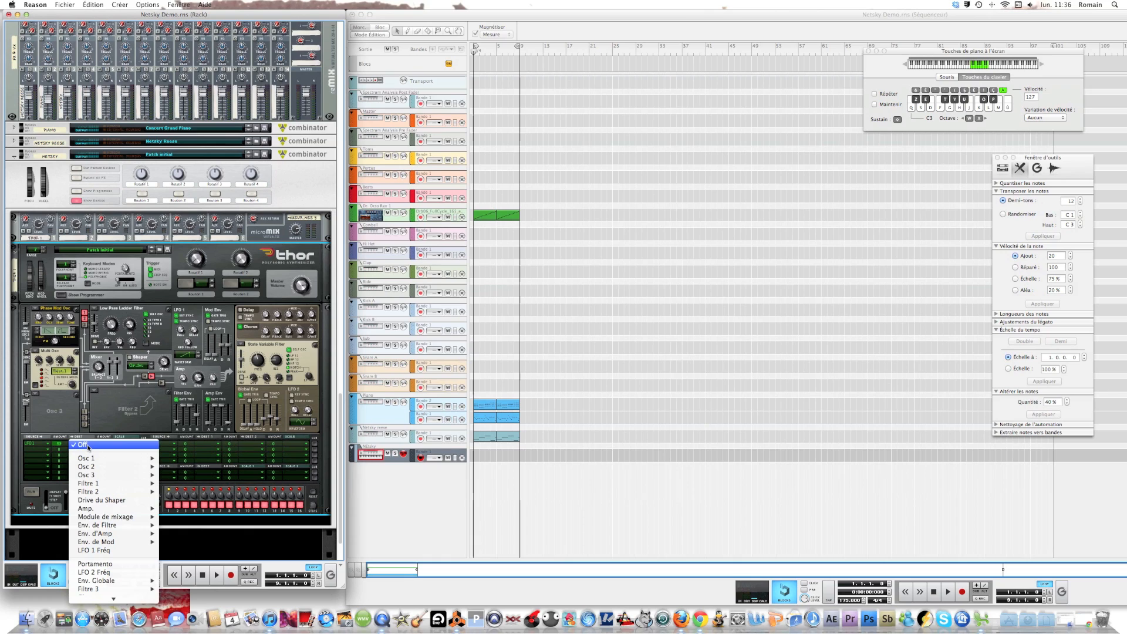
pyautogui.moveTo(129, 483)
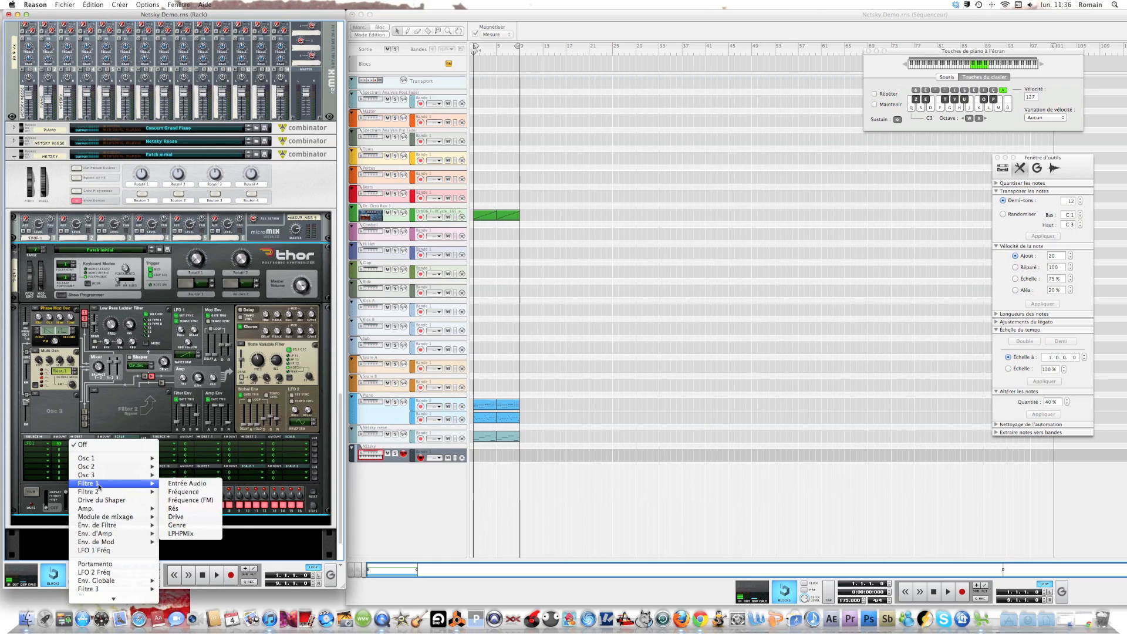
pyautogui.click(197, 496)
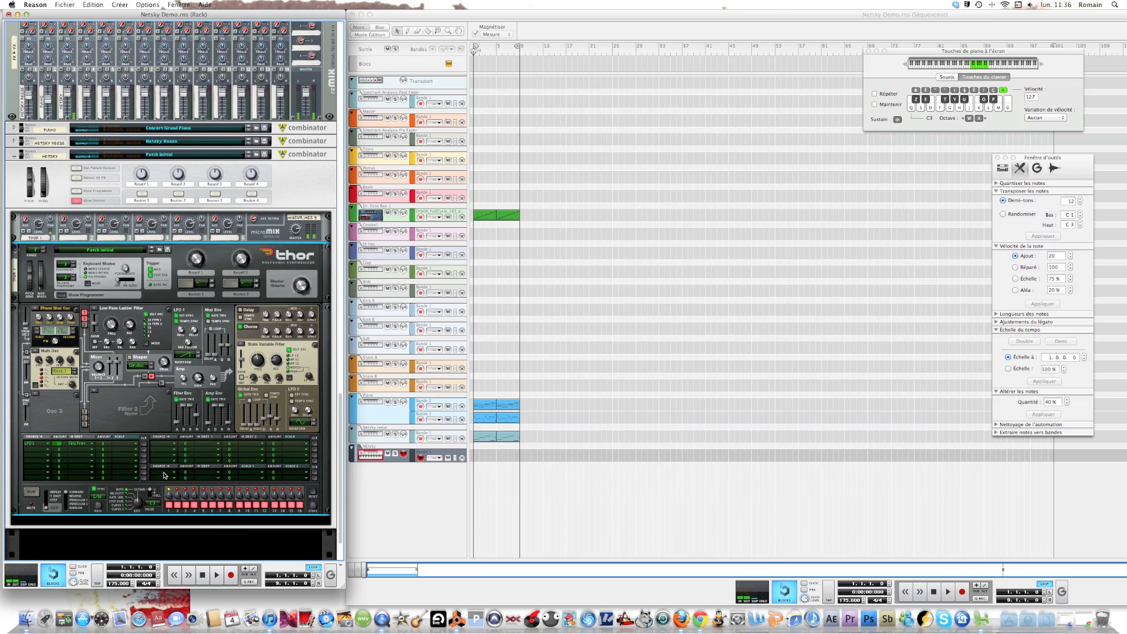
# Add a Scream 4 distortion below Thor inside the Combinator.
pyautogui.scroll(-3, 154, 473)
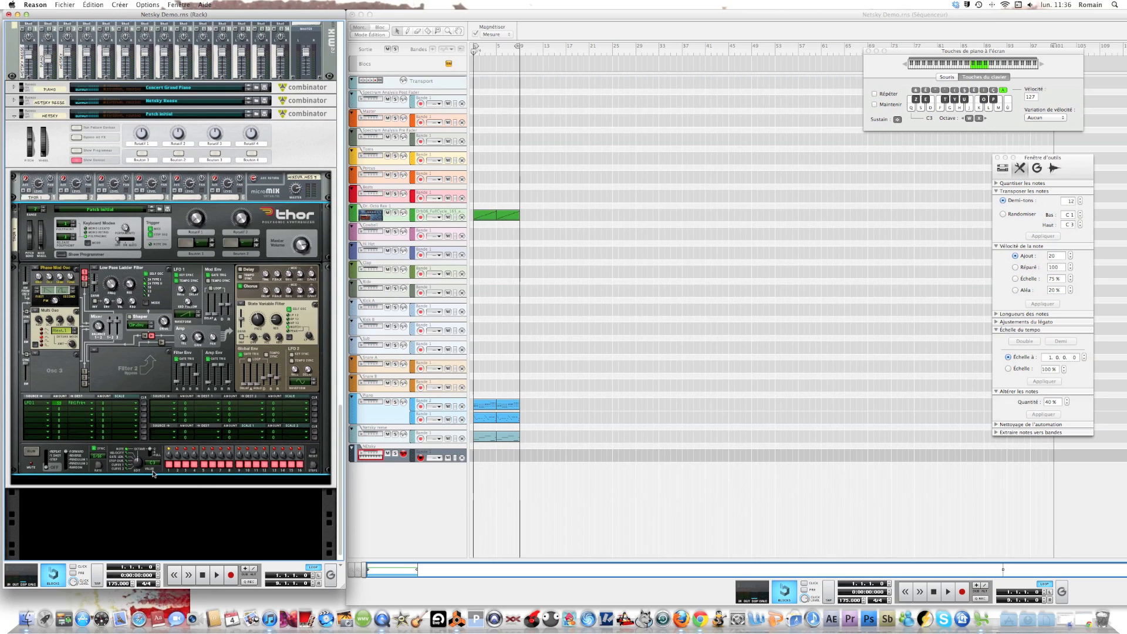
pyautogui.scroll(-1, 153, 473)
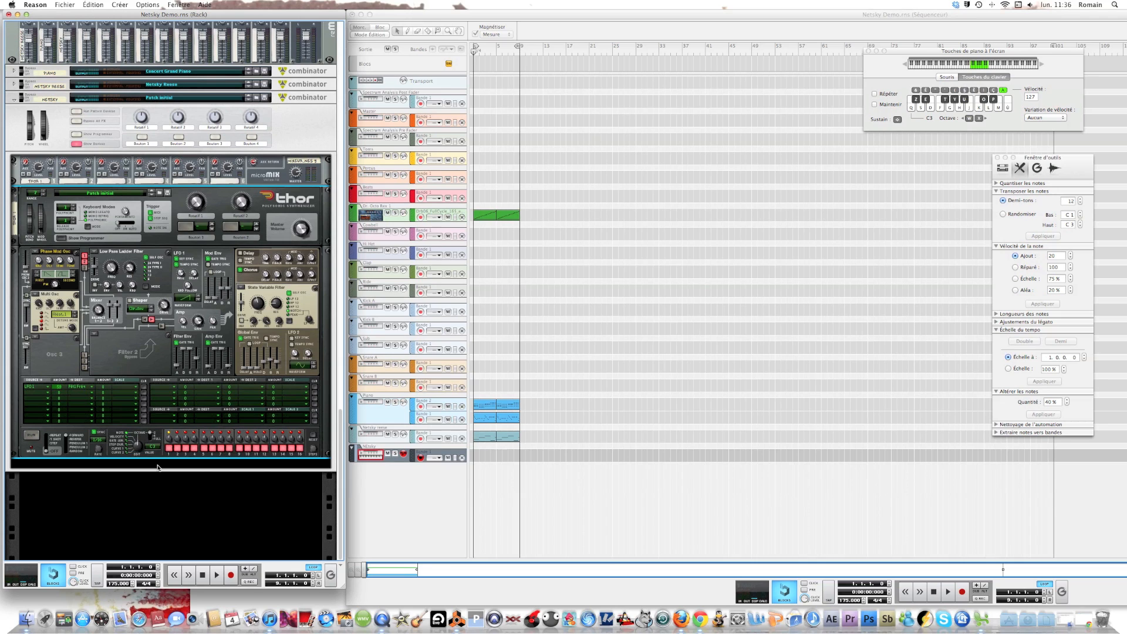
pyautogui.rightClick(157, 467)
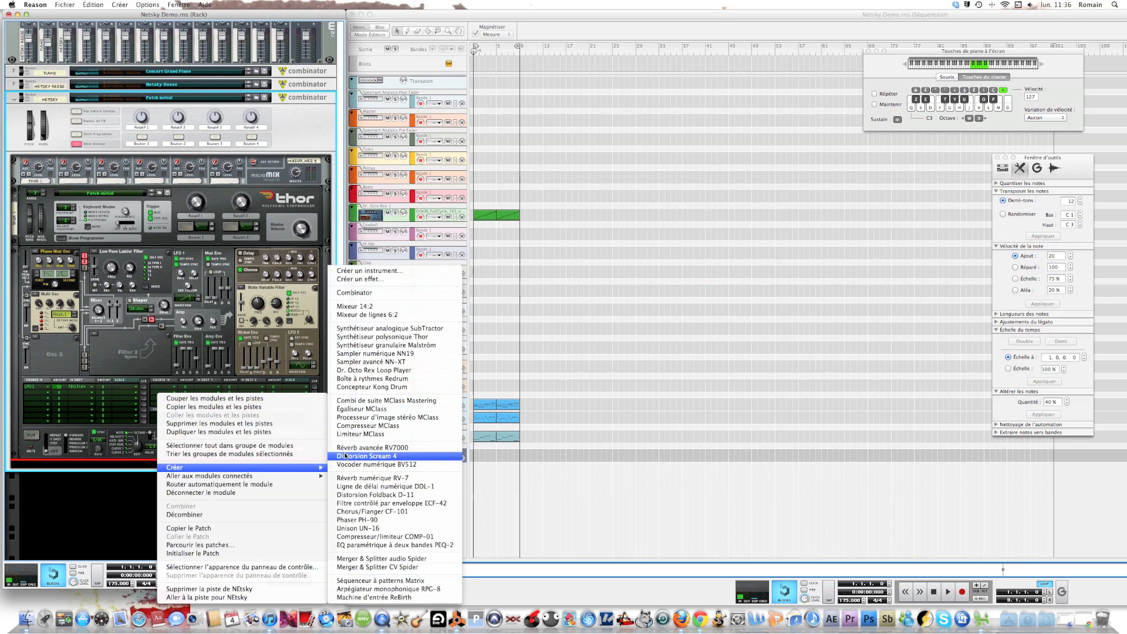
pyautogui.moveTo(230, 468)
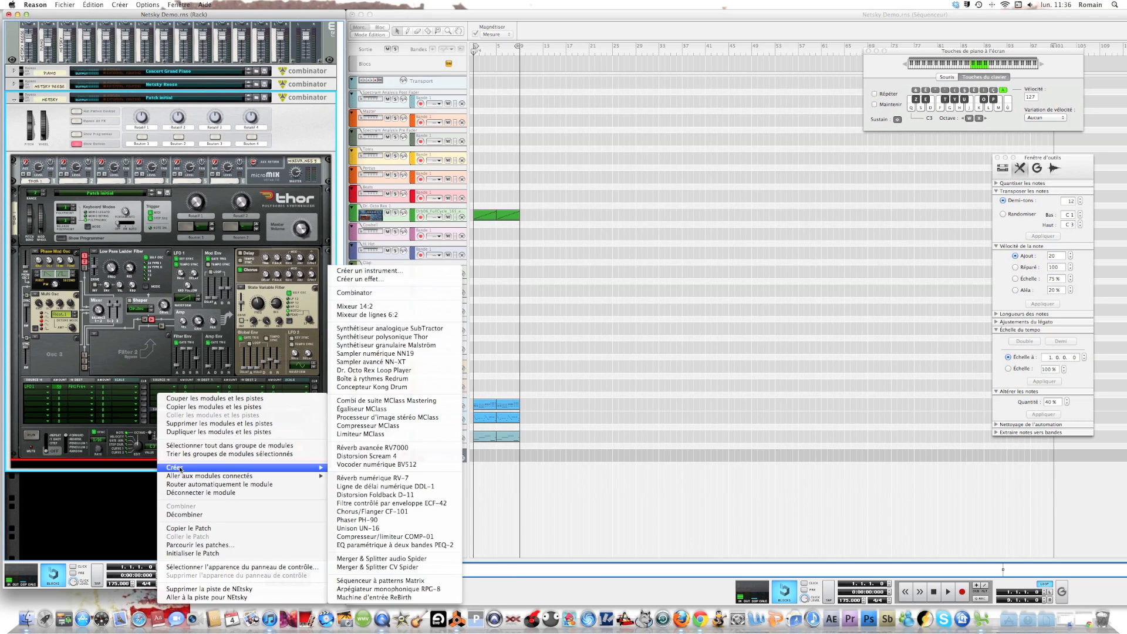
pyautogui.click(374, 457)
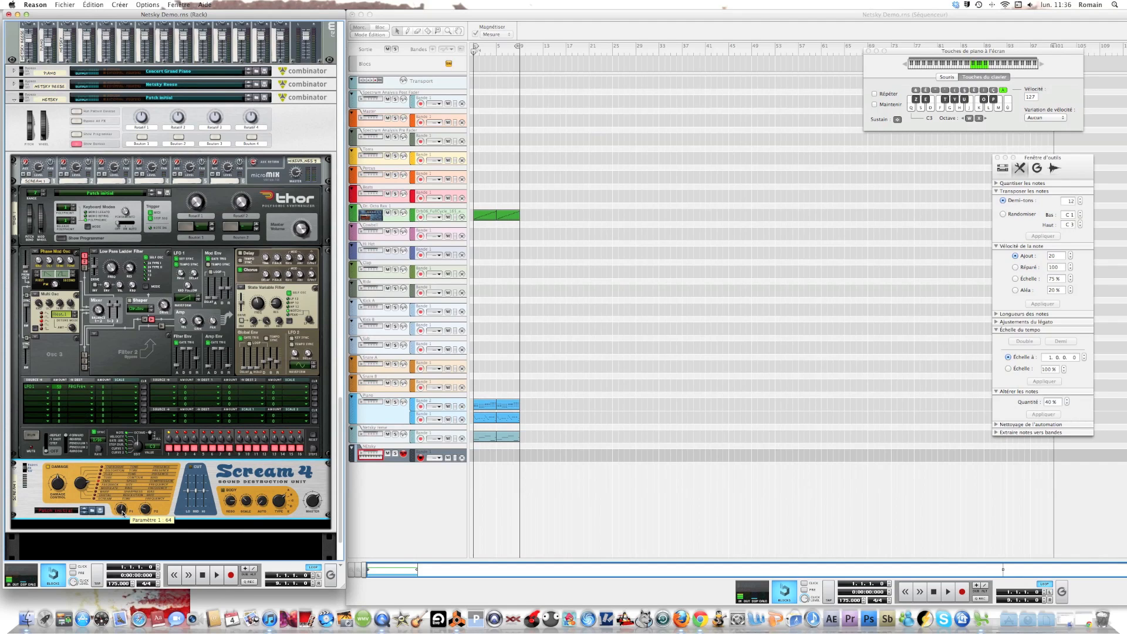
# Adjust Scream 4's Parameter 1 and Parameter 2, and audition a note.
pyautogui.moveTo(122, 510); pyautogui.dragTo(122, 509)
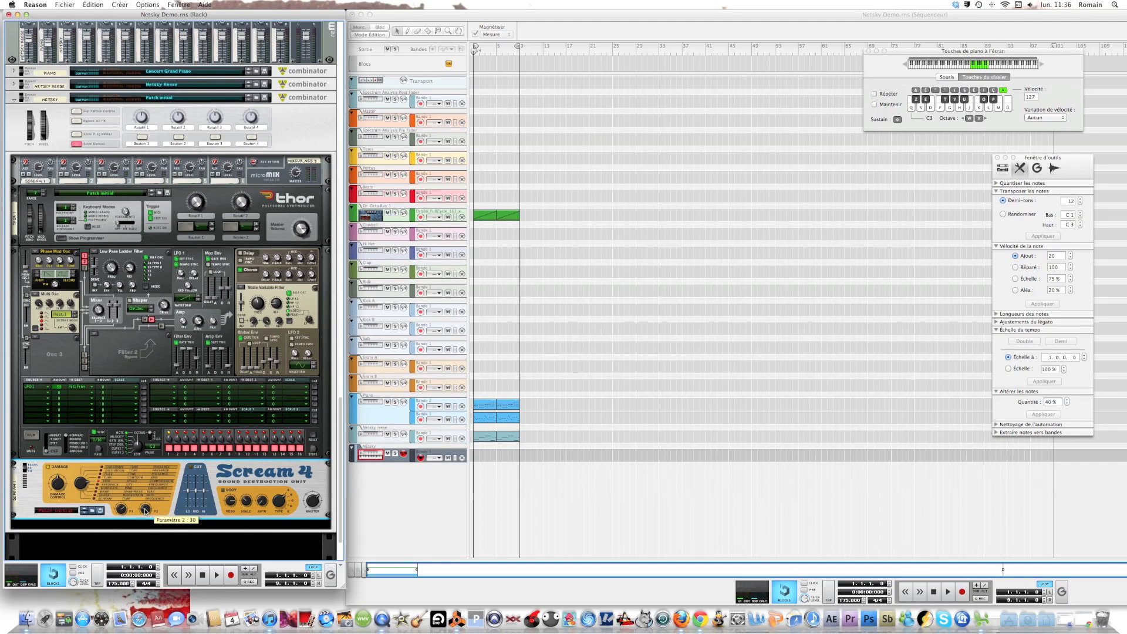
pyautogui.moveTo(145, 510); pyautogui.dragTo(142, 503)
pyautogui.press('s')
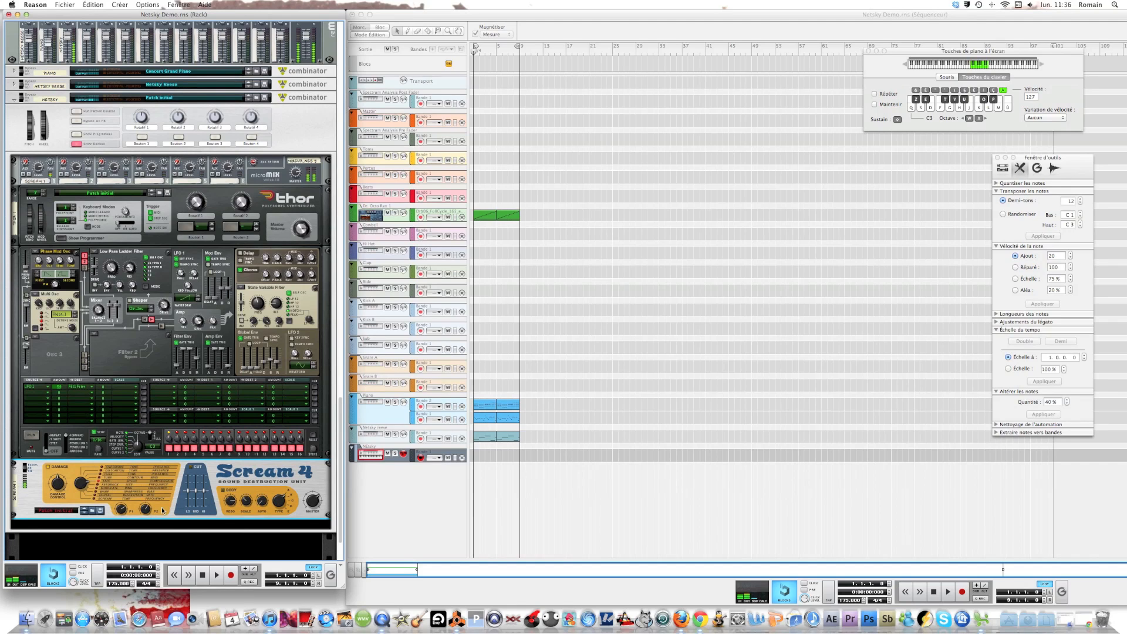
# Add a BV512 vocoder below the Scream 4 inside the Combinator.
pyautogui.scroll(-2, 145, 512)
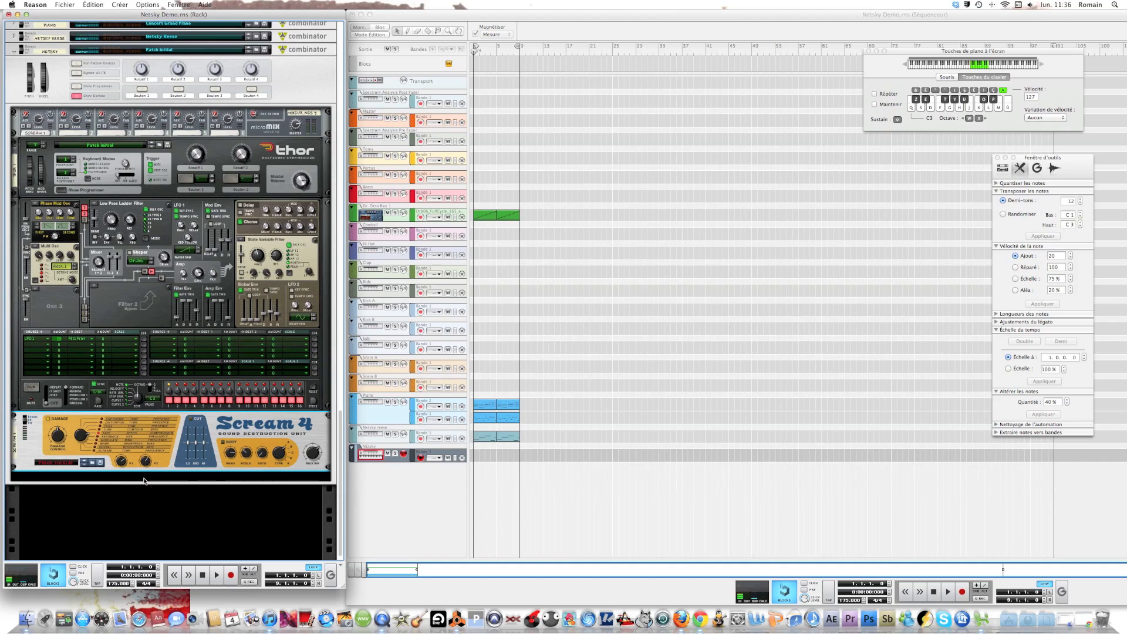
pyautogui.rightClick(144, 481)
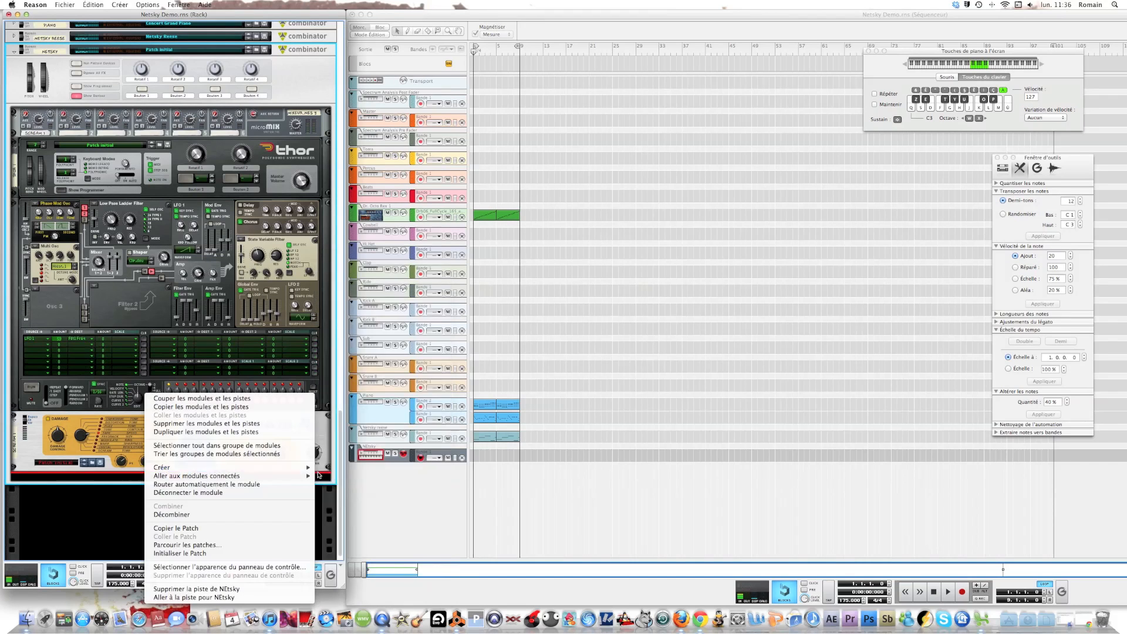
pyautogui.moveTo(297, 470)
pyautogui.click(352, 465)
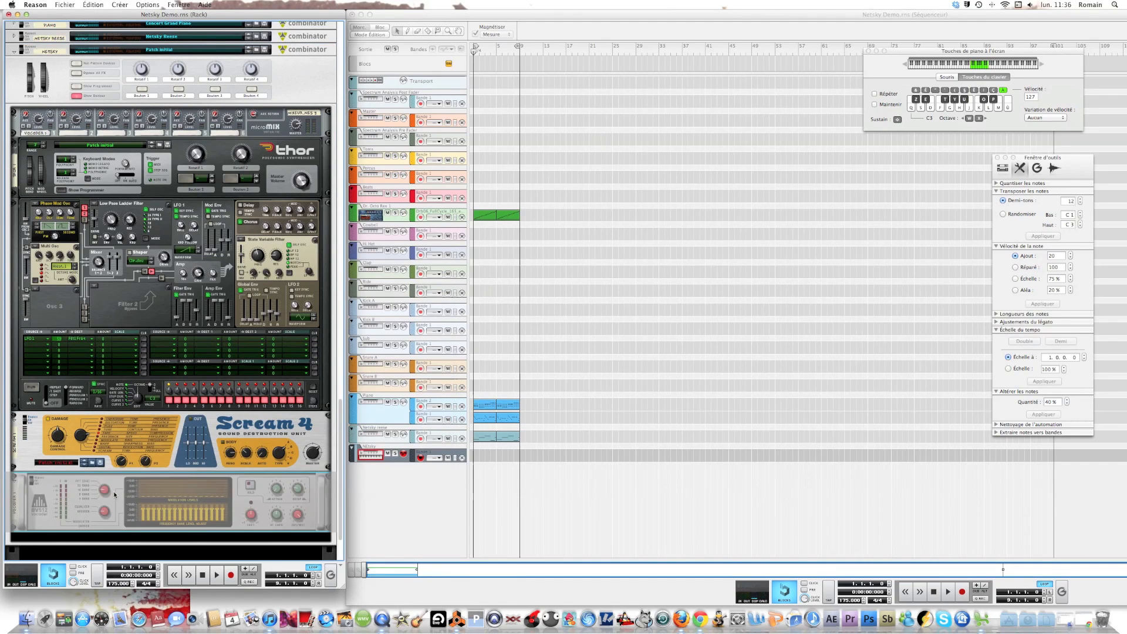
# Switch the BV512 to a 4-band equalizer, adjust its shift amount, and audition a note.
pyautogui.moveTo(105, 513); pyautogui.dragTo(104, 507)
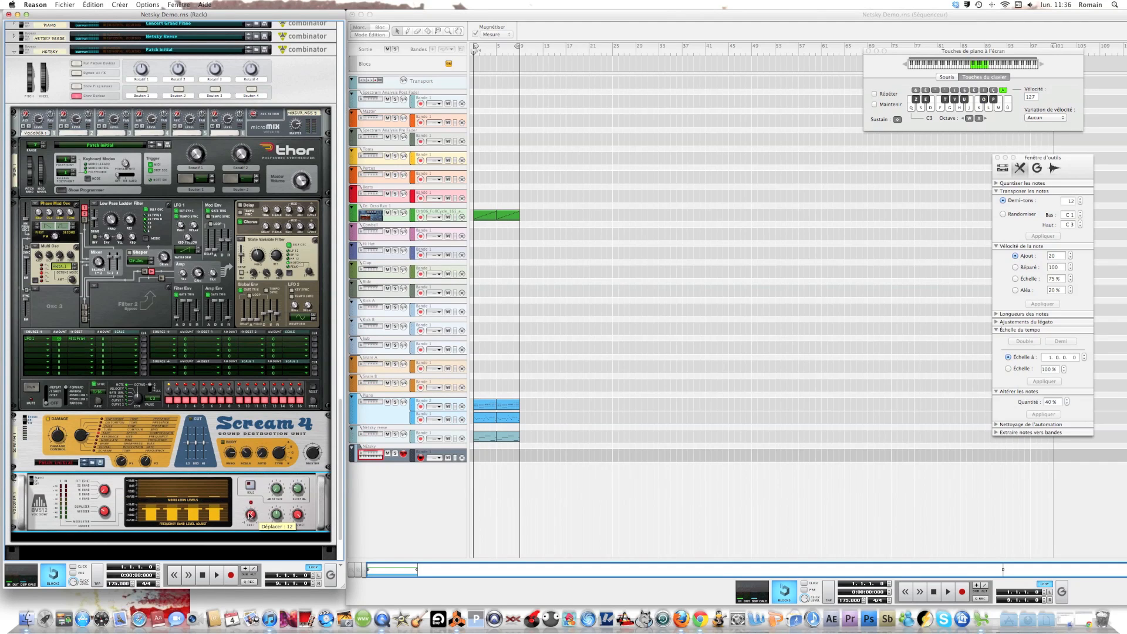
pyautogui.moveTo(251, 514); pyautogui.dragTo(250, 516)
pyautogui.press('s')
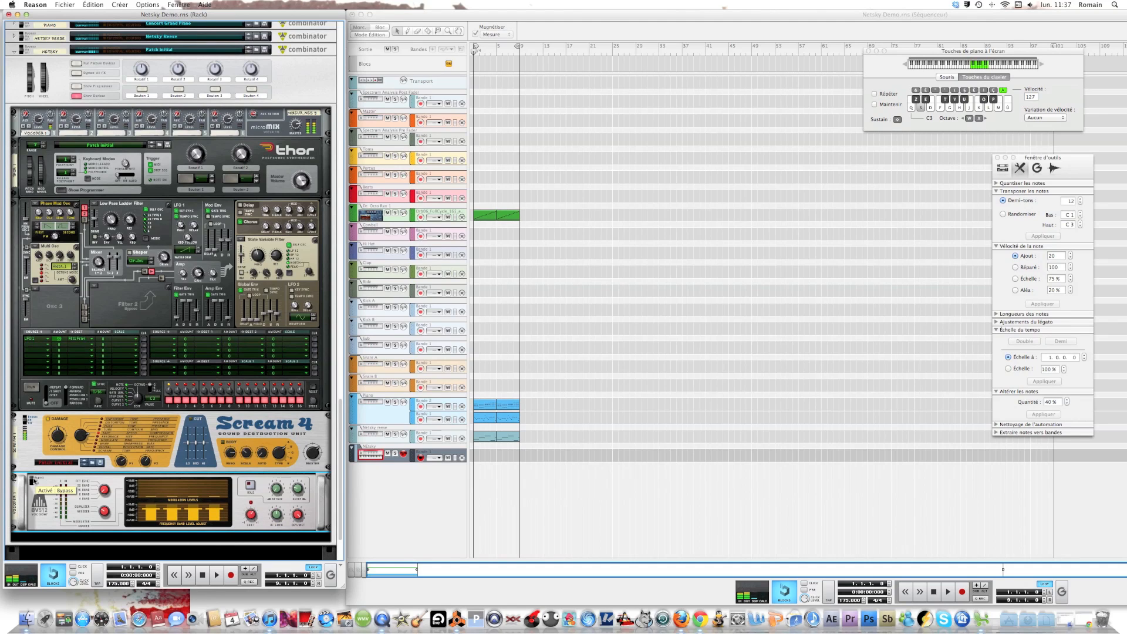
# Add an MClass Equalizer below the BV512 inside the Combinator.
pyautogui.scroll(-3, 263, 497)
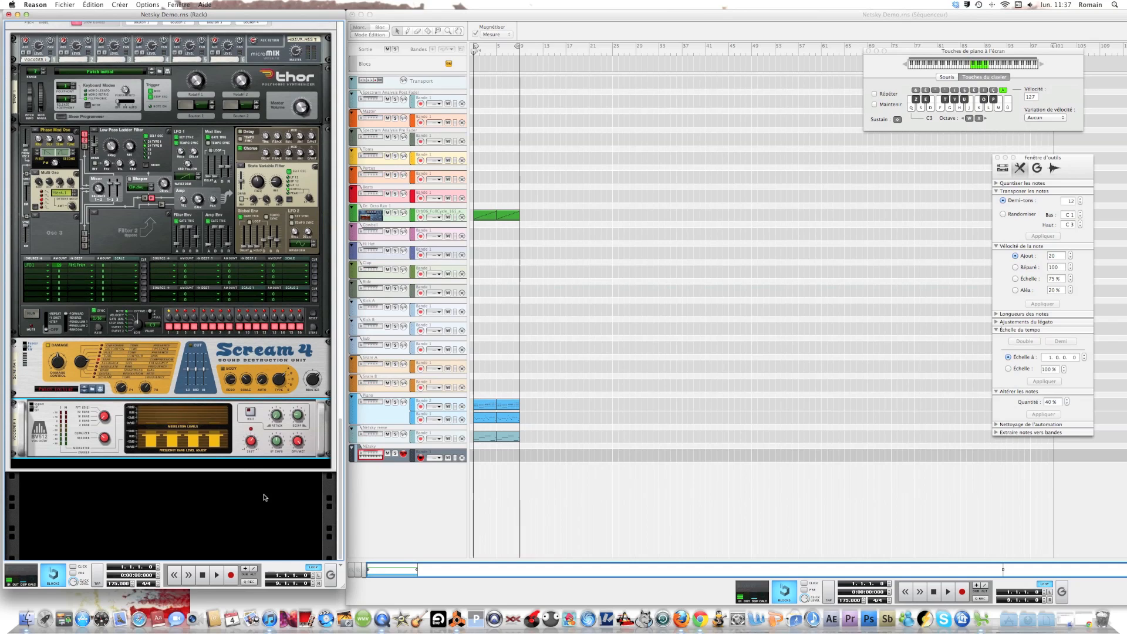
pyautogui.rightClick(242, 467)
pyautogui.moveTo(250, 468)
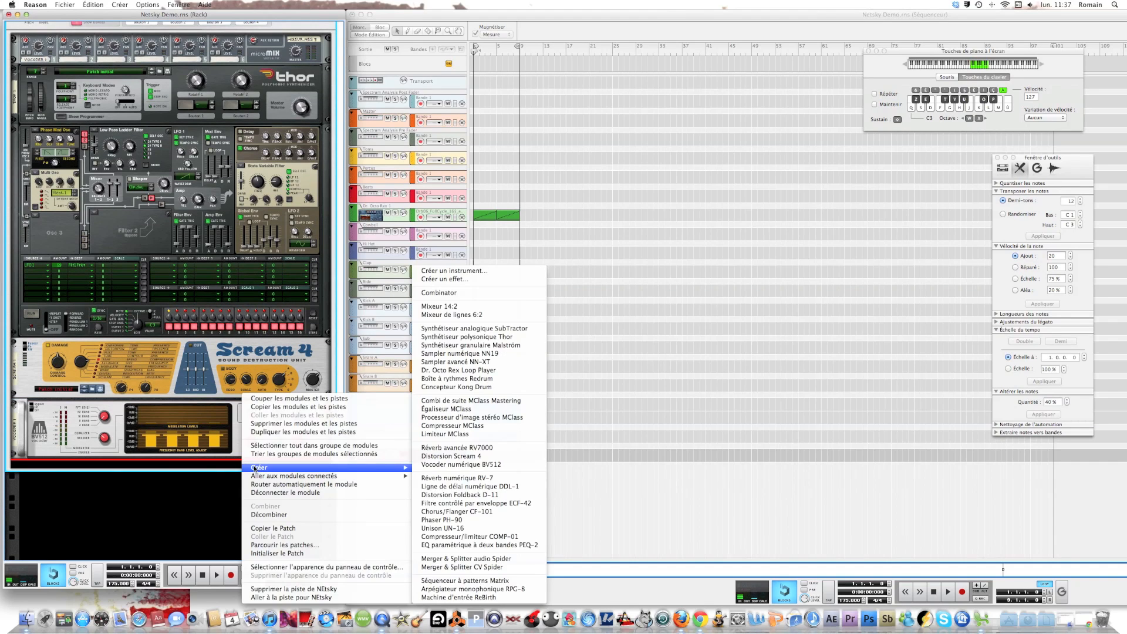
pyautogui.moveTo(388, 467)
pyautogui.click(484, 410)
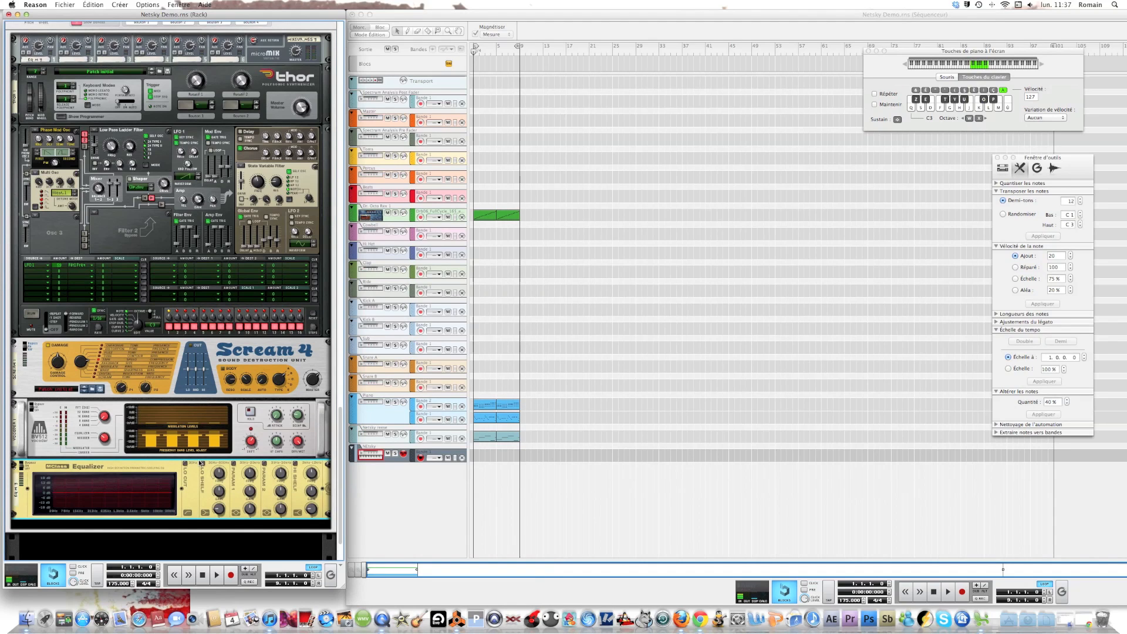
# Enable the MClass Equalizer's low shelf and Param 1 bands and adjust them to shape the bass.
pyautogui.click(203, 463)
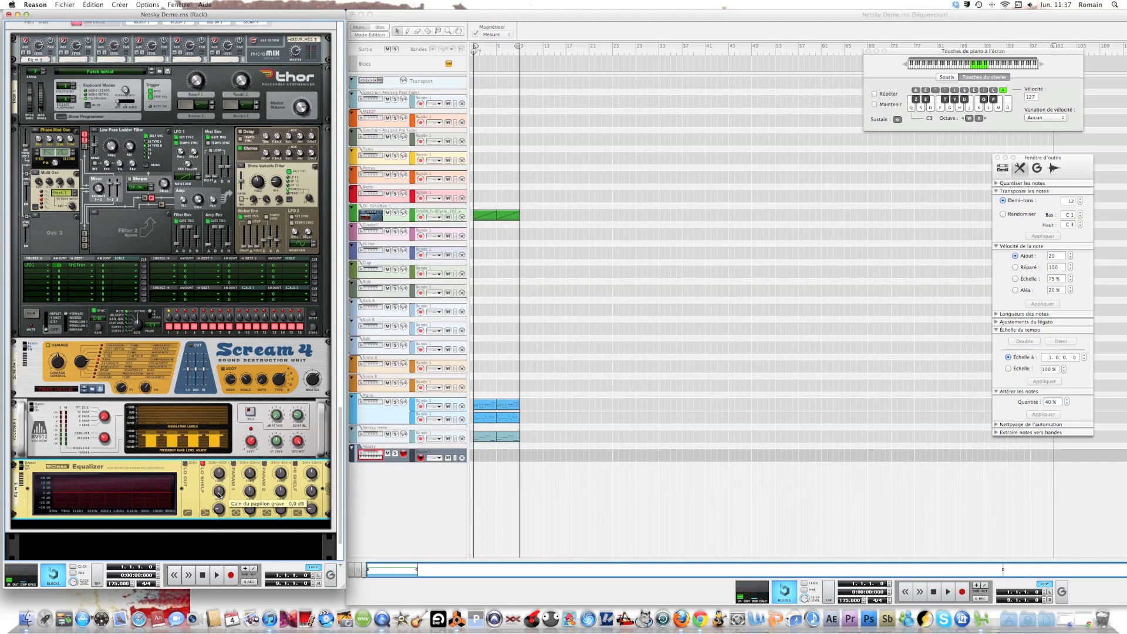
pyautogui.moveTo(219, 493); pyautogui.dragTo(218, 493)
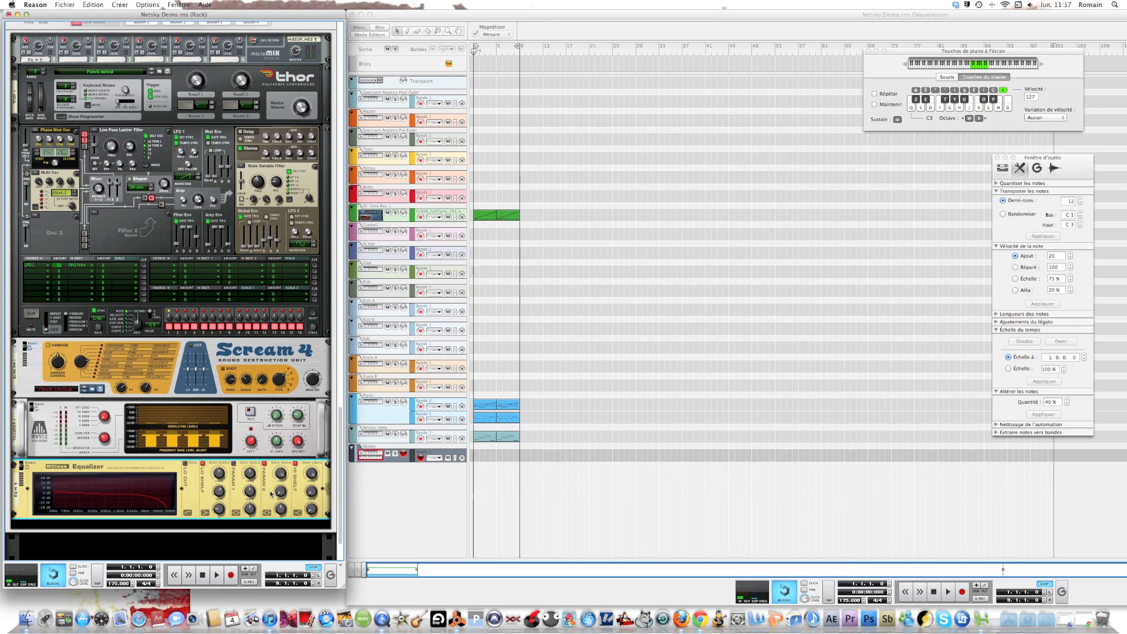
pyautogui.click(234, 463)
pyautogui.moveTo(250, 481); pyautogui.dragTo(234, 563)
# Add an MClass Compressor below the MClass Equalizer inside the Combinator.
pyautogui.scroll(-3, 169, 506)
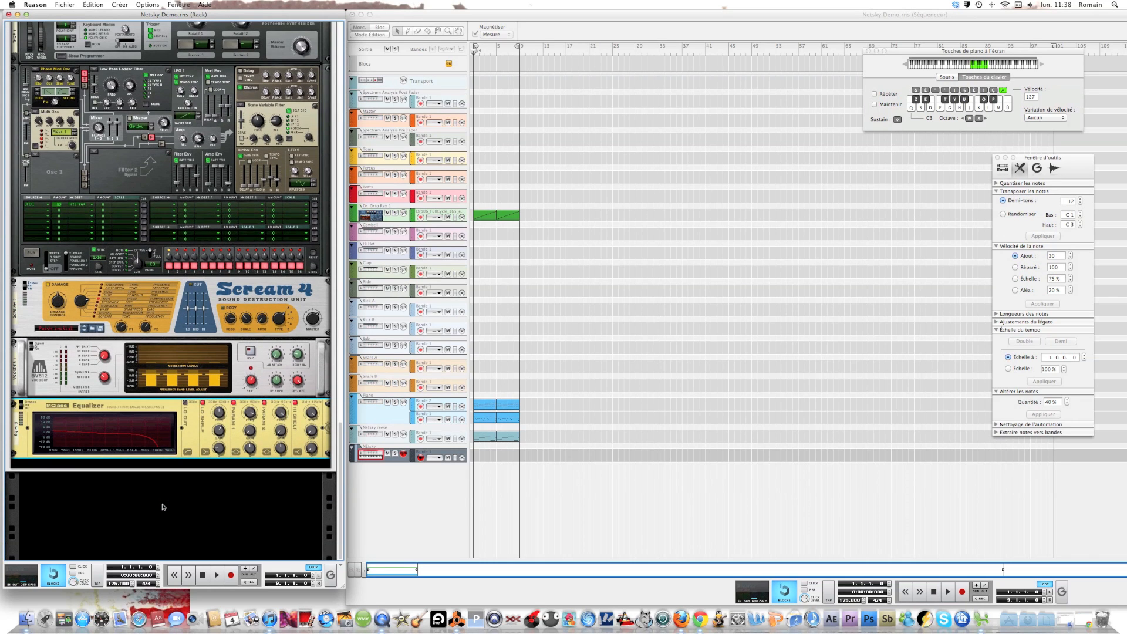
pyautogui.rightClick(173, 499)
pyautogui.moveTo(287, 471)
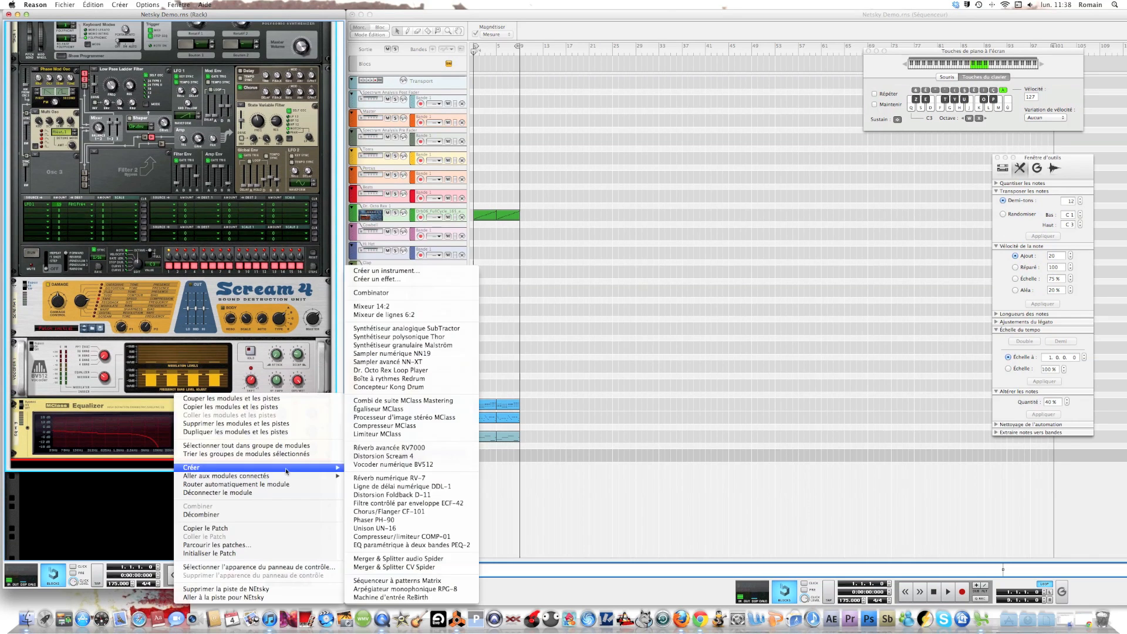
pyautogui.click(364, 436)
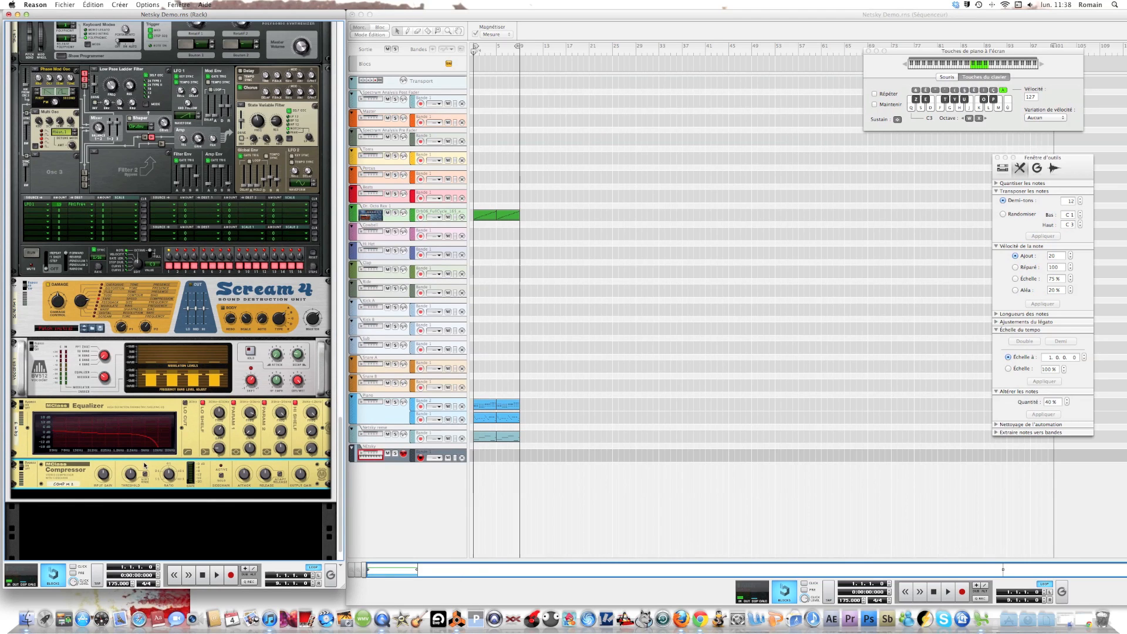
# Adjust the MClass Compressor's input gain, threshold and ratio to compress the bass.
pyautogui.moveTo(103, 480); pyautogui.dragTo(103, 476)
pyautogui.moveTo(131, 477); pyautogui.dragTo(131, 479)
pyautogui.moveTo(167, 480); pyautogui.dragTo(167, 481)
pyautogui.moveTo(164, 474)
# Add an MClass Maximizer below the compressor and adjust its input gain while auditioning notes.
pyautogui.rightClick(143, 490)
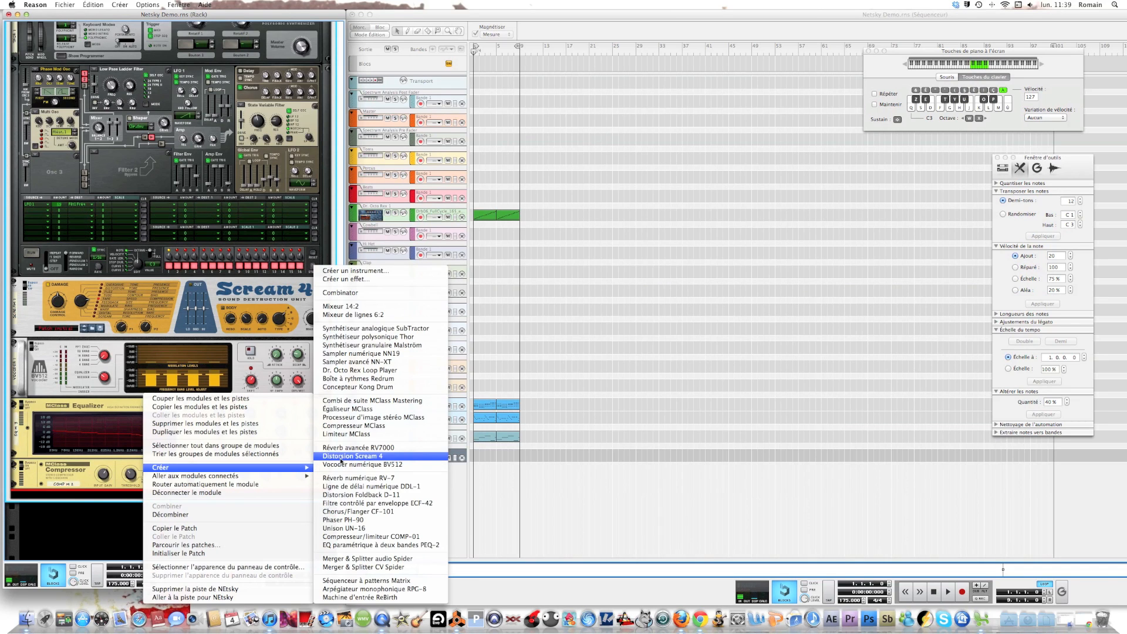
pyautogui.click(345, 435)
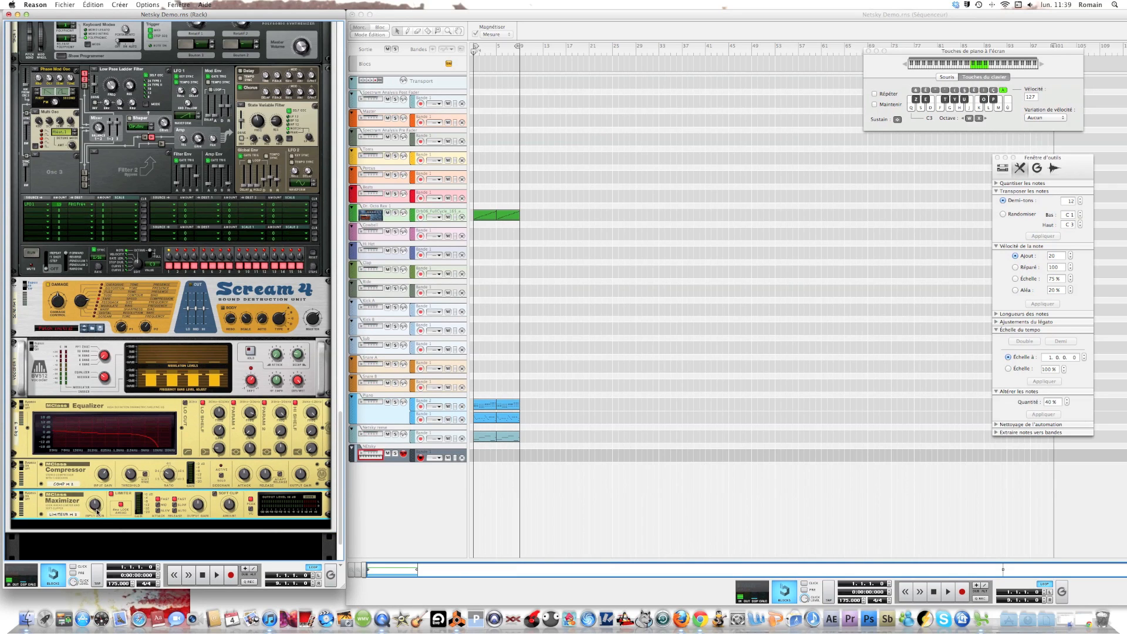
pyautogui.moveTo(94, 510); pyautogui.dragTo(94, 505)
pyautogui.press('s')
pyautogui.press('s')
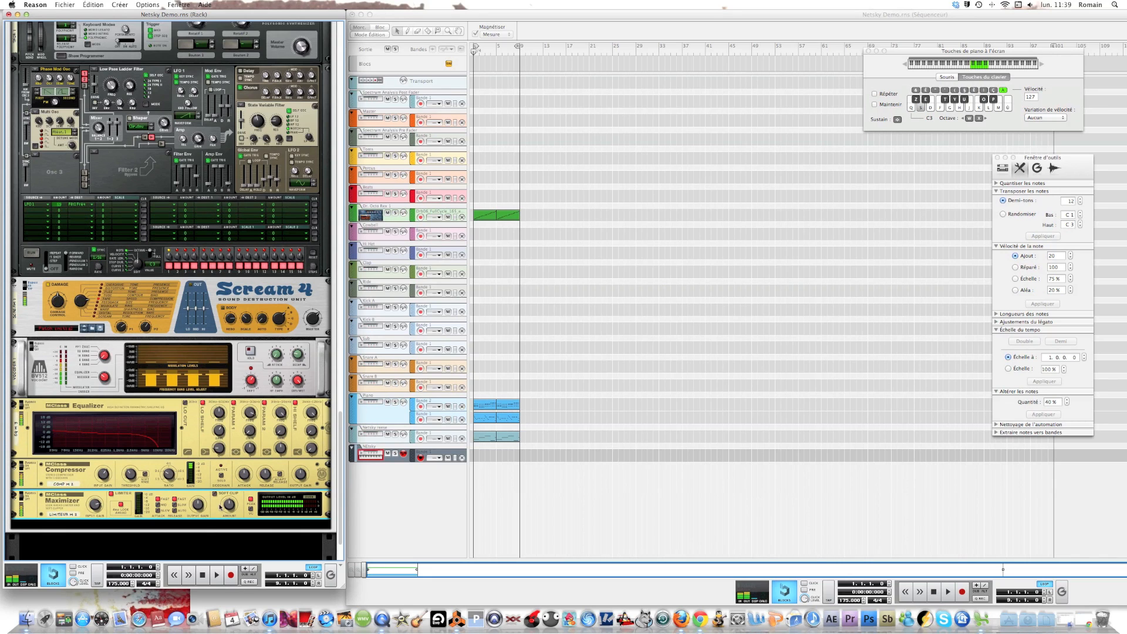
pyautogui.moveTo(96, 508)
pyautogui.moveTo(95, 506); pyautogui.dragTo(97, 508)
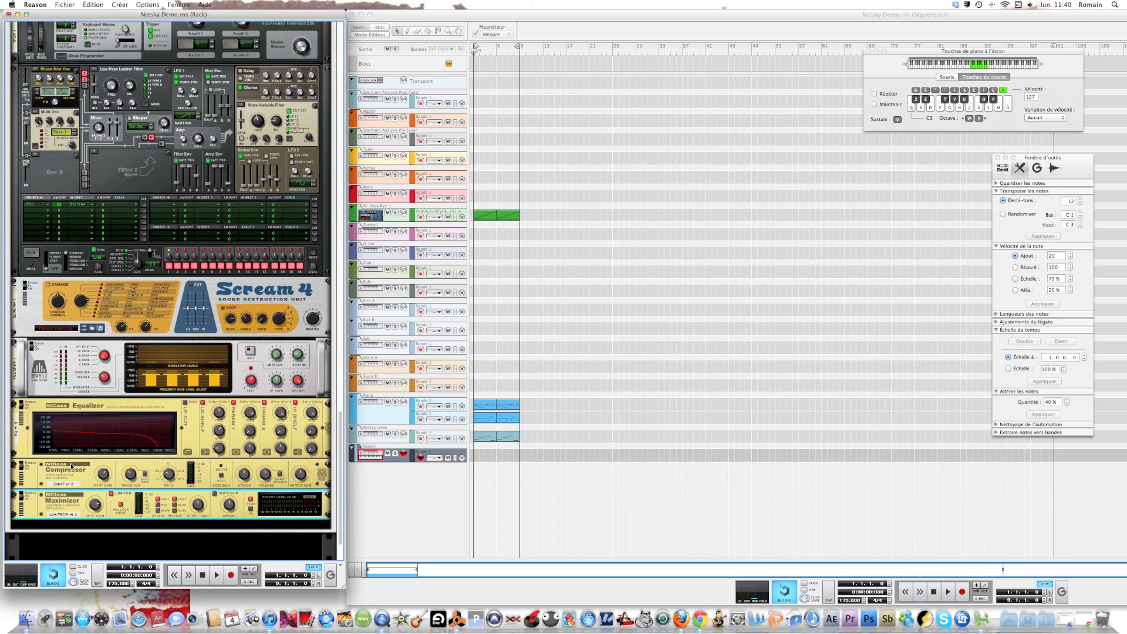
pyautogui.scroll(1, 277, 433)
pyautogui.scroll(10, 277, 433)
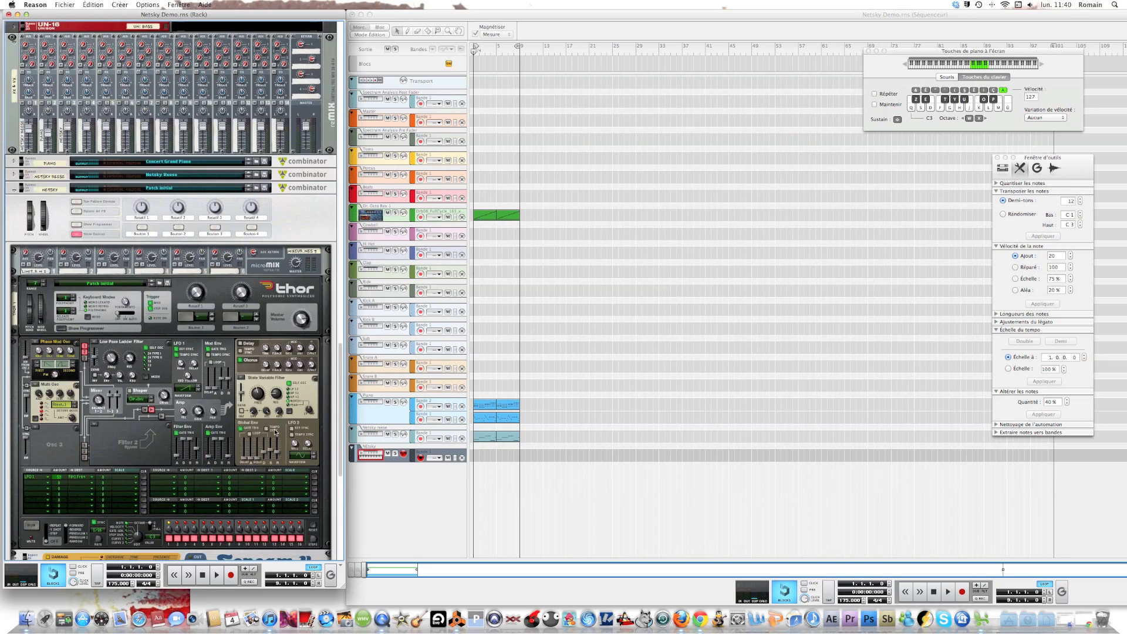
pyautogui.scroll(-10, 267, 464)
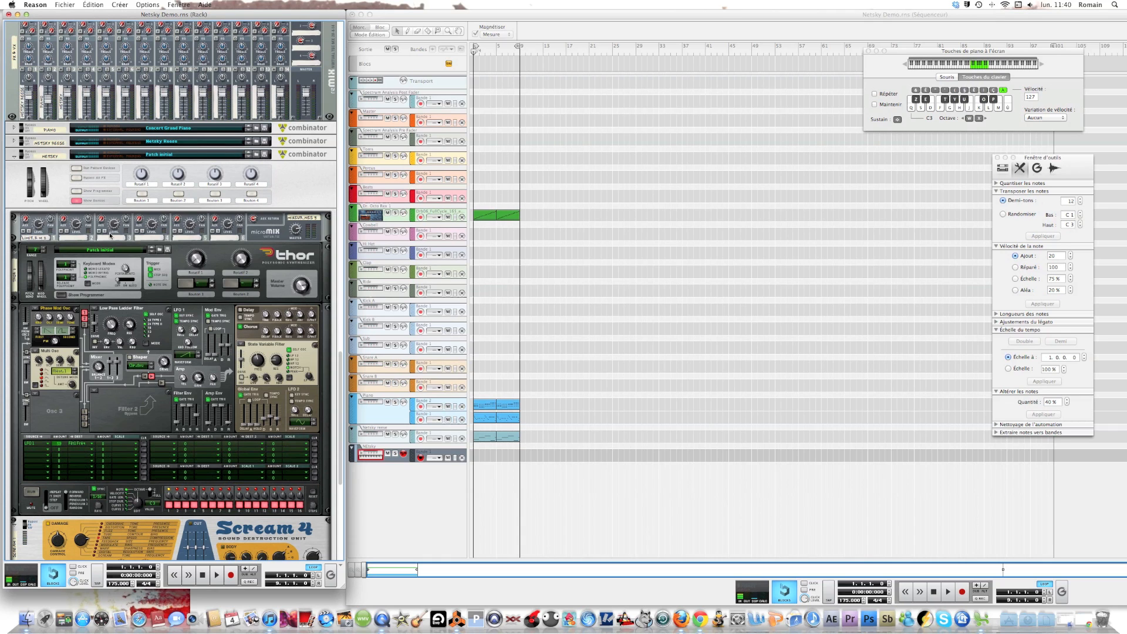
pyautogui.scroll(-10, 277, 322)
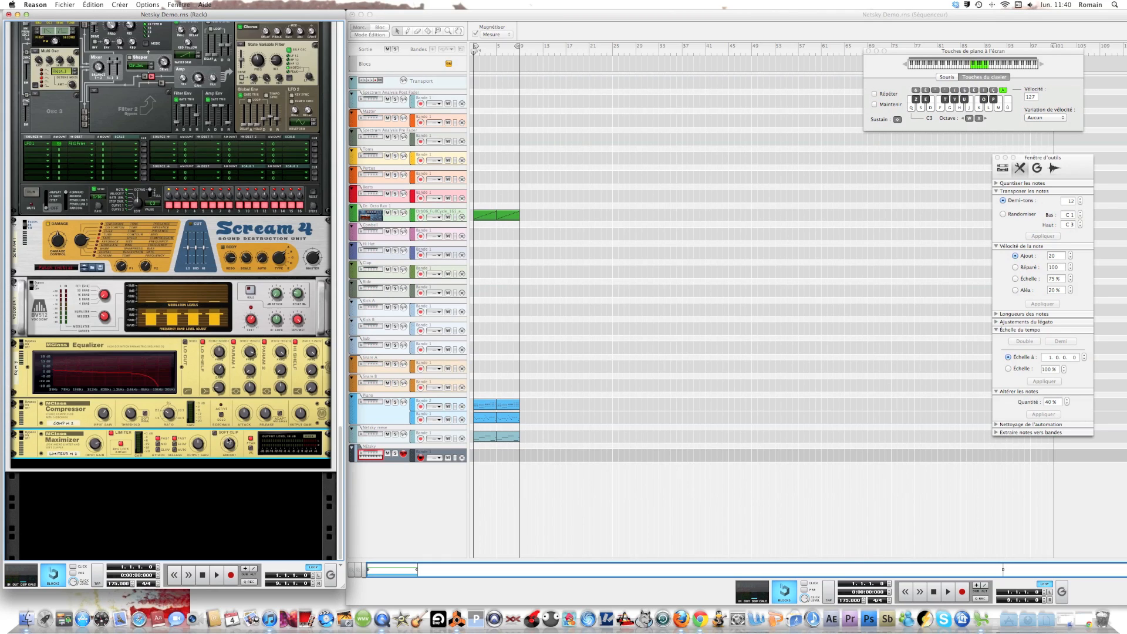